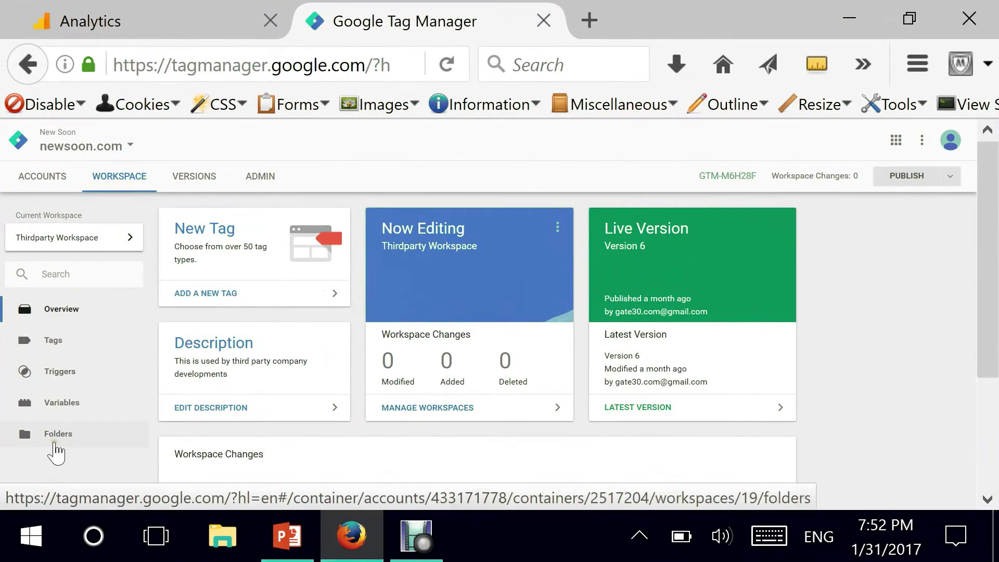
- Open the Folders page, look over the 17 unfiled items, and begin a new folder
left_click(54, 435)
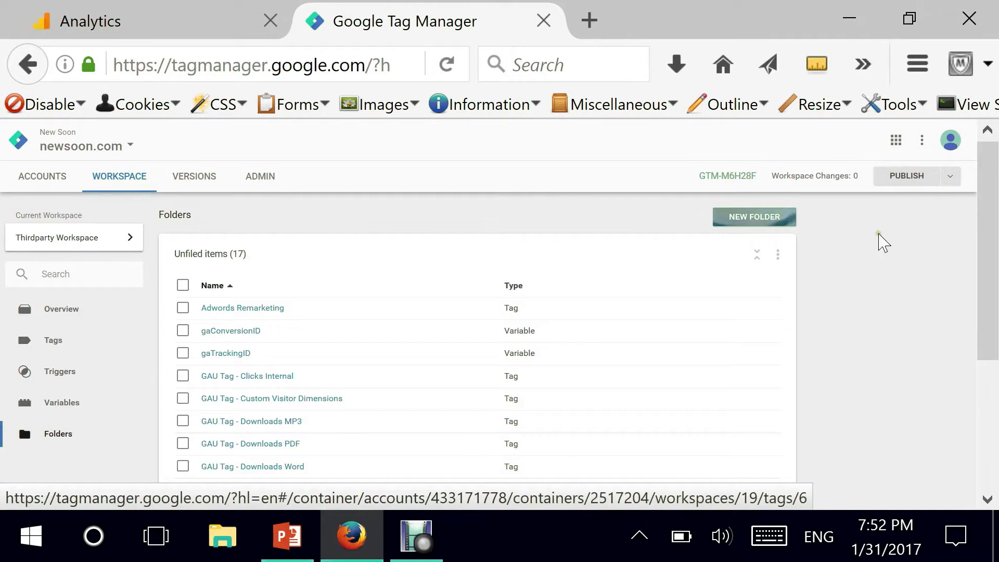
mouse_move(990, 212)
left_mouse_down()
mouse_move(990, 351)
mouse_move(982, 213)
left_mouse_up()
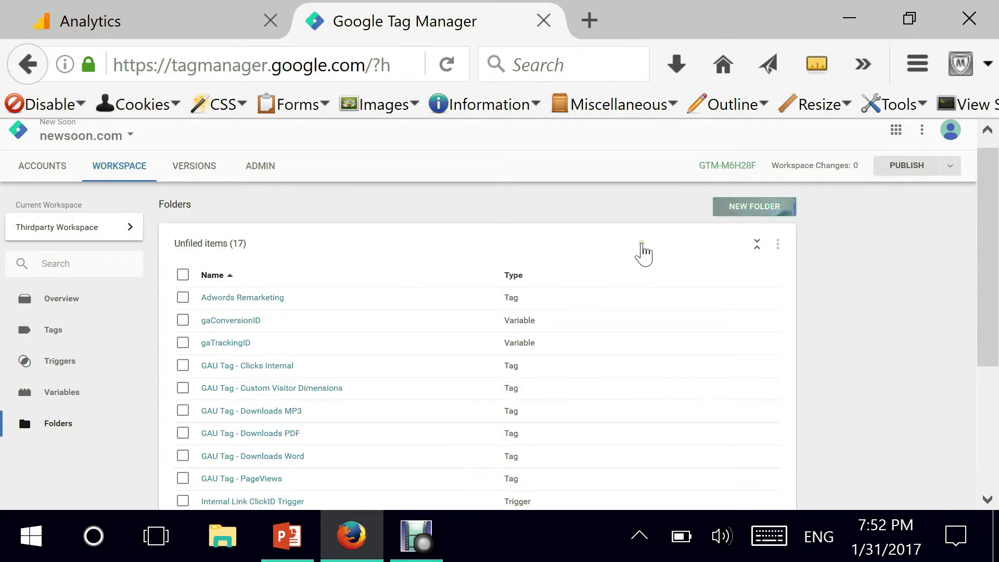
left_click(733, 210)
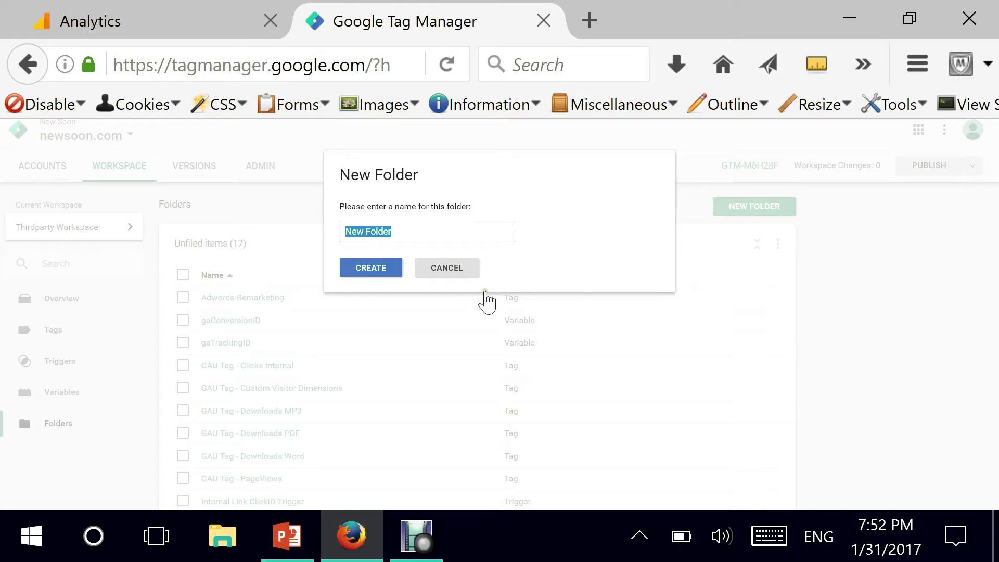
- Replace the default name with eCommerce and create that folder
left_click(373, 233)
key("ctrl+a")
type("e")
type("Comm")
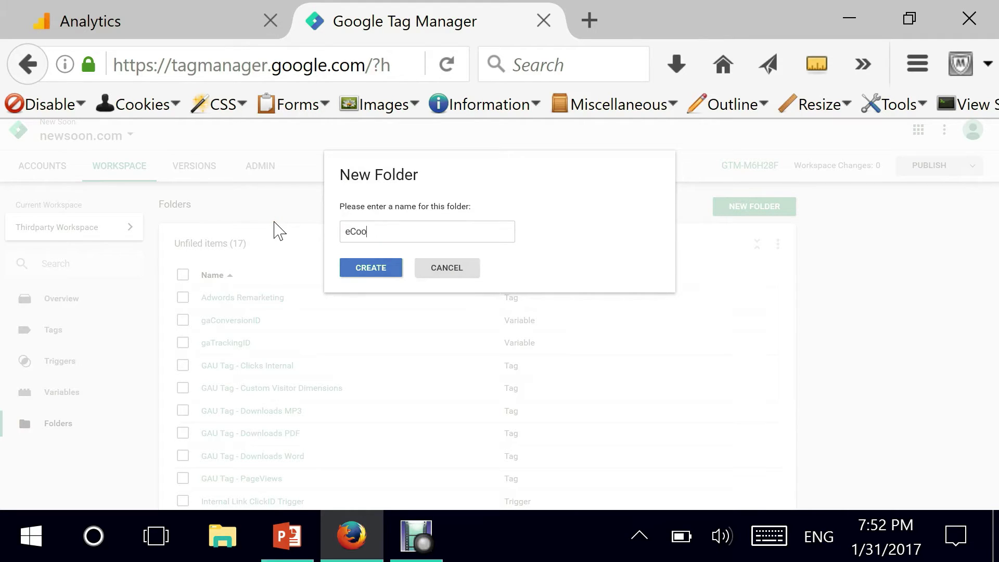
key("BackSpace")
key("BackSpace")
type("mmerce")
left_click(367, 268)
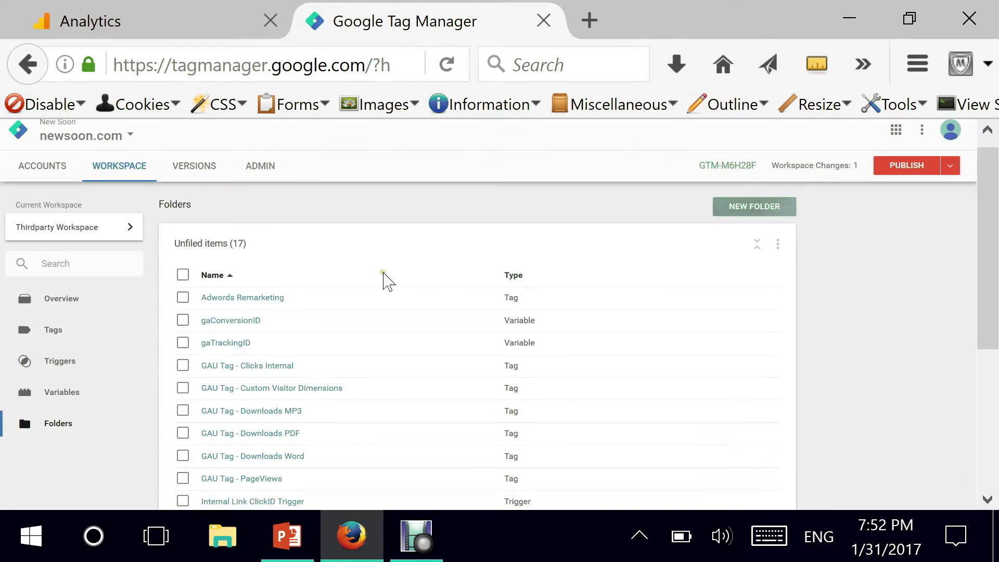
- Create a second folder named Download Tracking
scroll(423, 345, "down", 5)
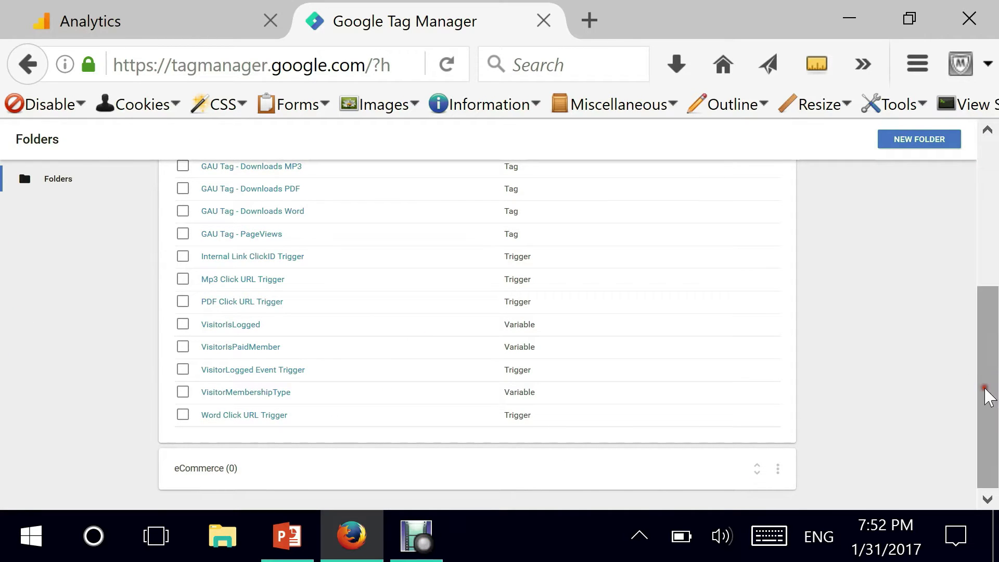
left_click_drag(983, 394, 983, 217)
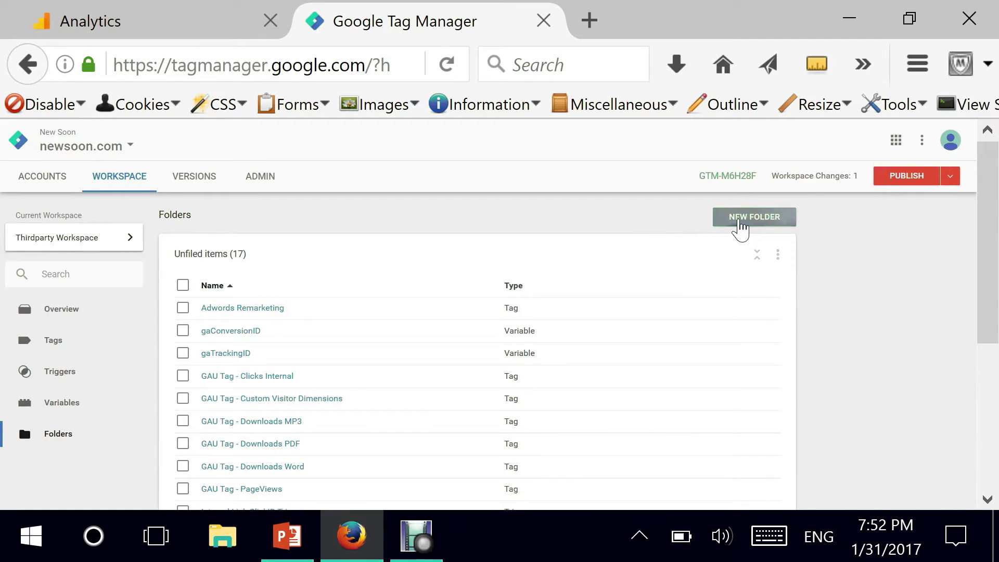
left_click(740, 228)
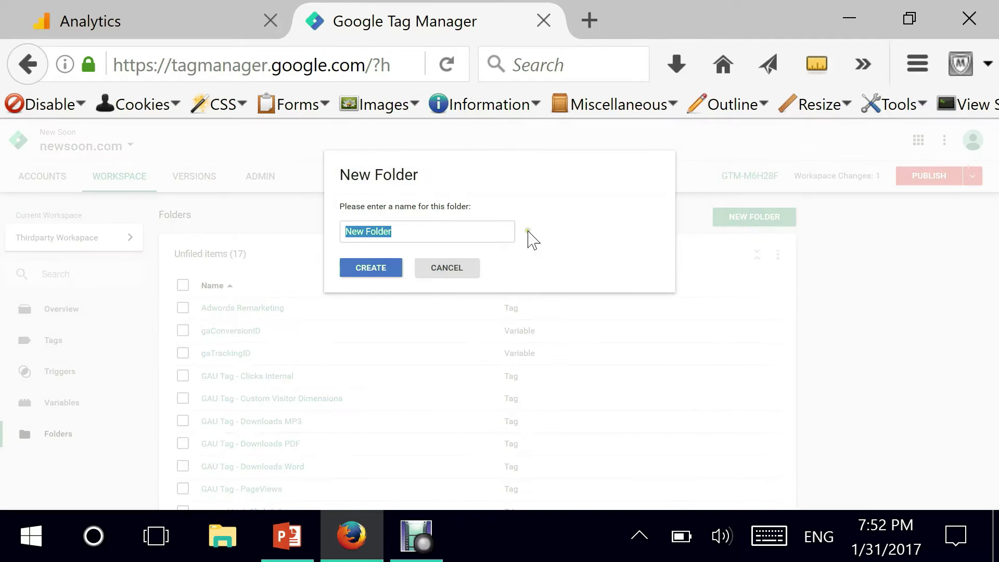
type("Down")
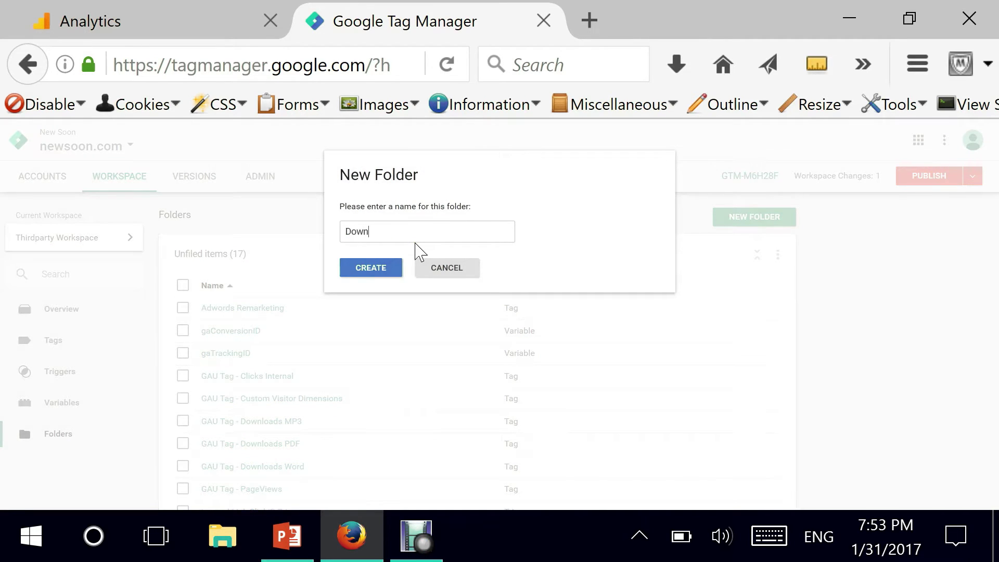
type("load Tracking")
left_click(374, 271)
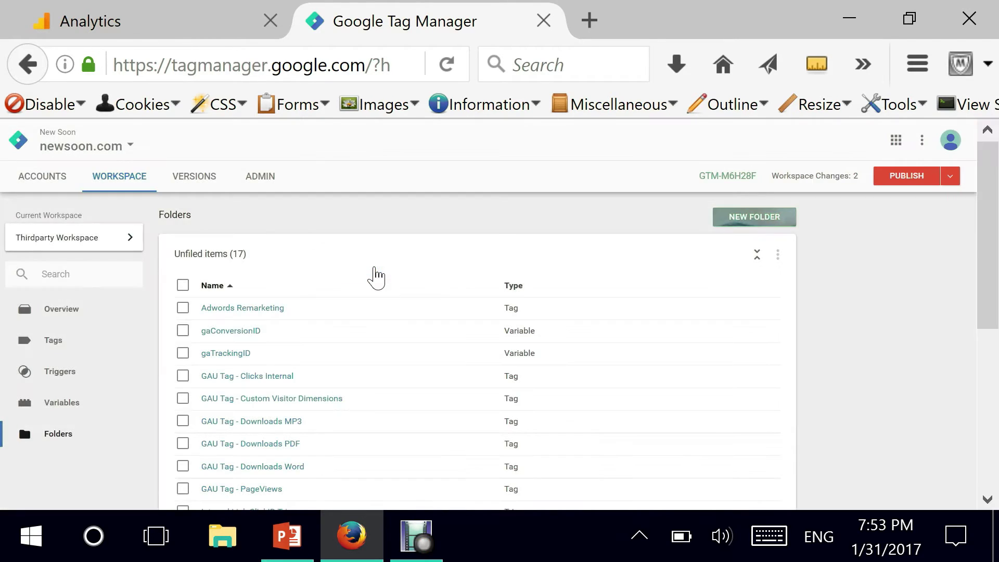
- Create a third folder named Remarketing
scroll(442, 288, "down", 4)
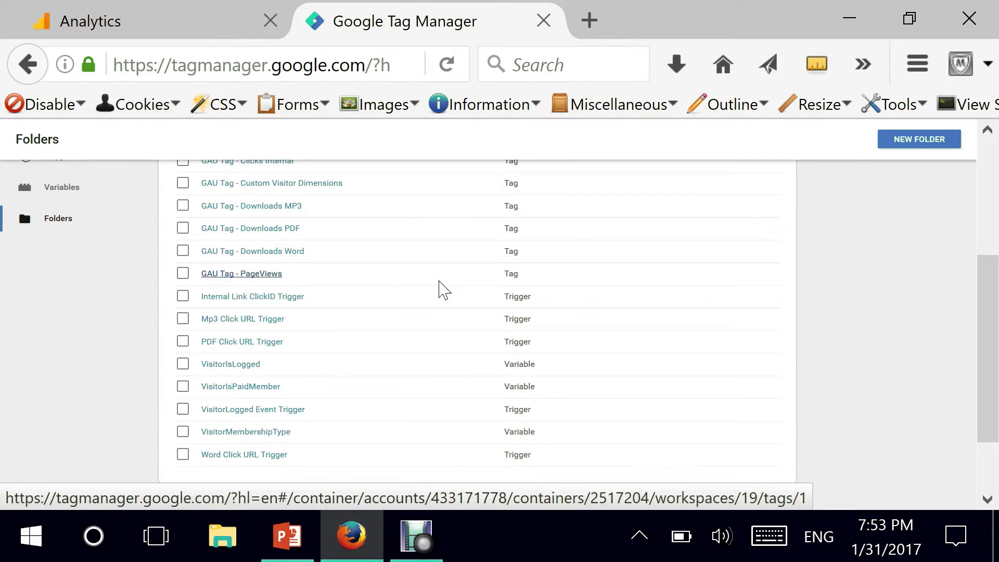
scroll(441, 287, "up", 5)
left_click(741, 231)
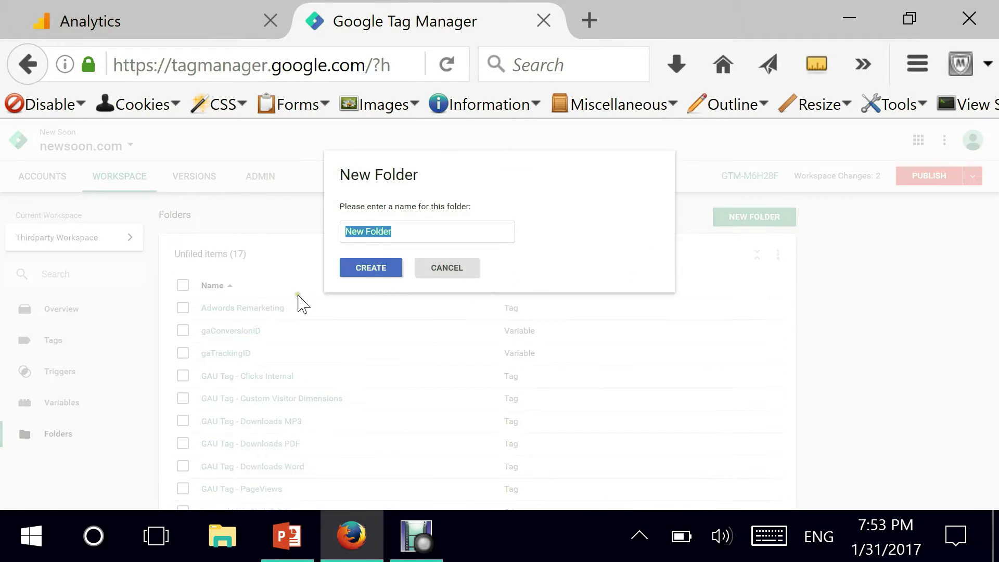
type("Remarketing")
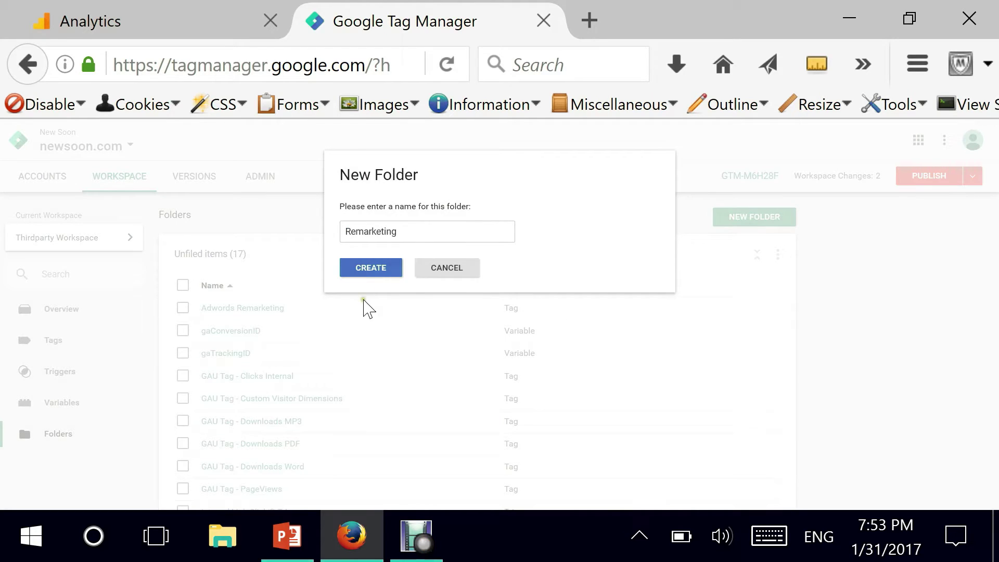
left_click(377, 274)
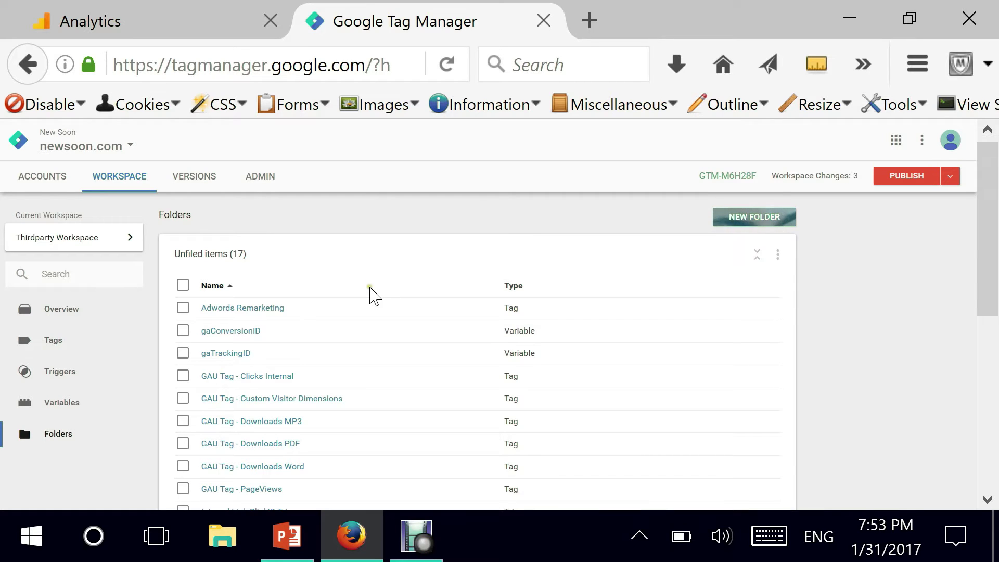
left_click_drag(994, 231, 996, 340)
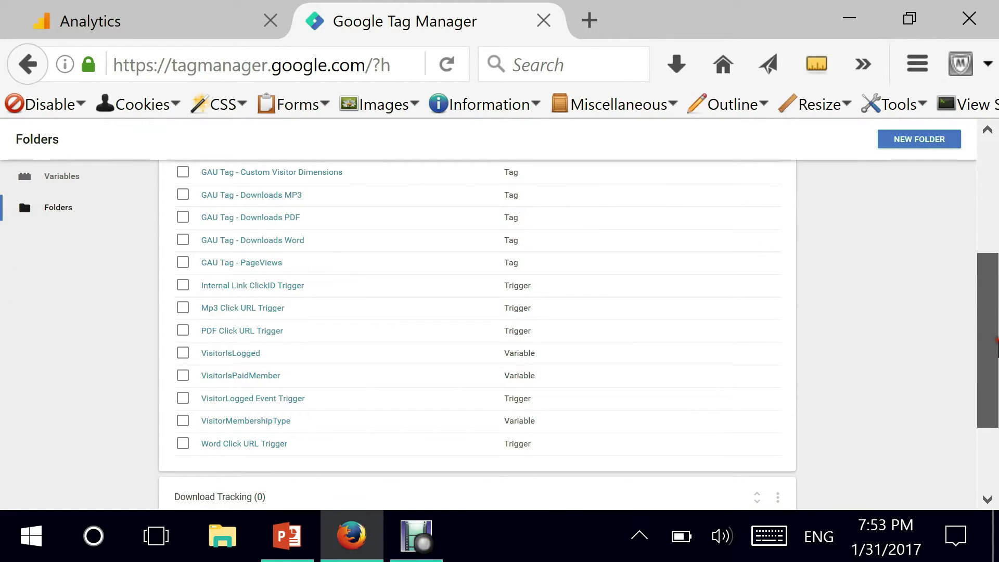
left_click_drag(997, 341, 996, 229)
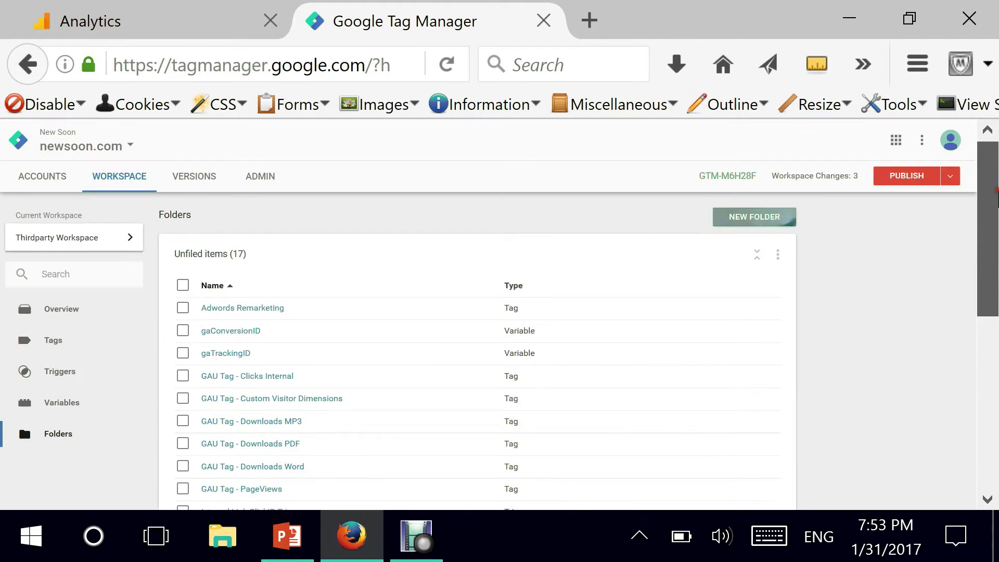
- Create a folder named Document Downloads
left_click(745, 221)
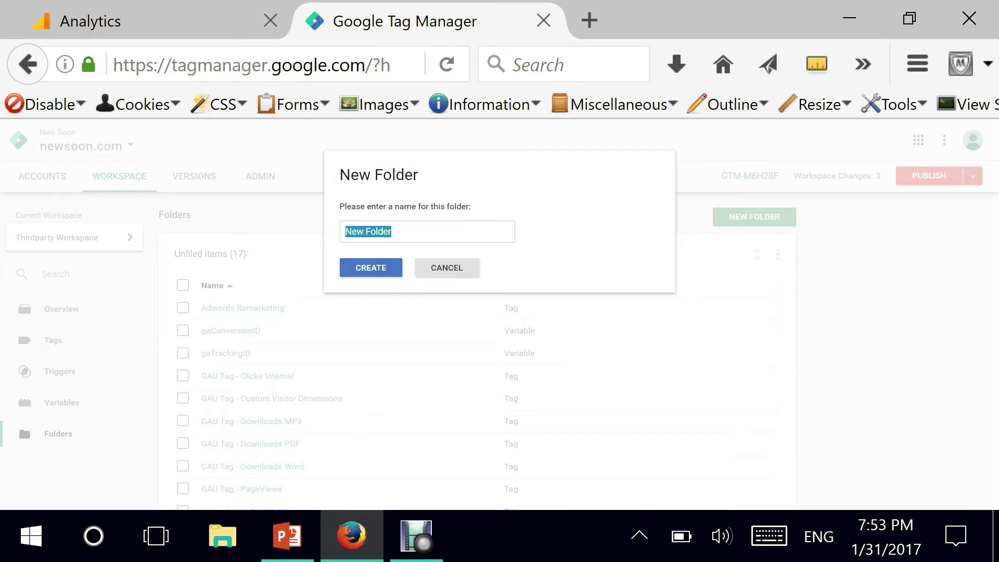
type("Document Downloads")
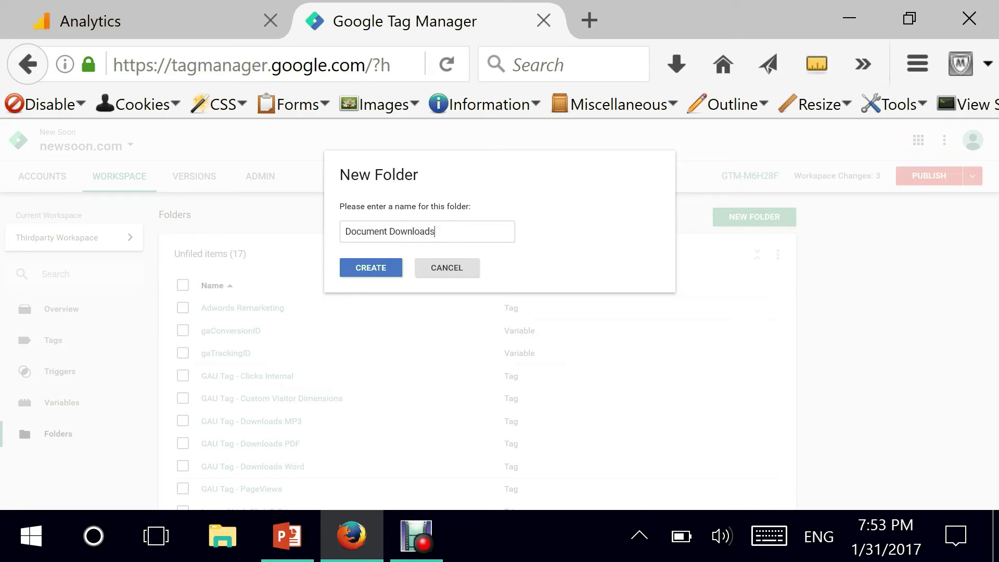
left_click(382, 270)
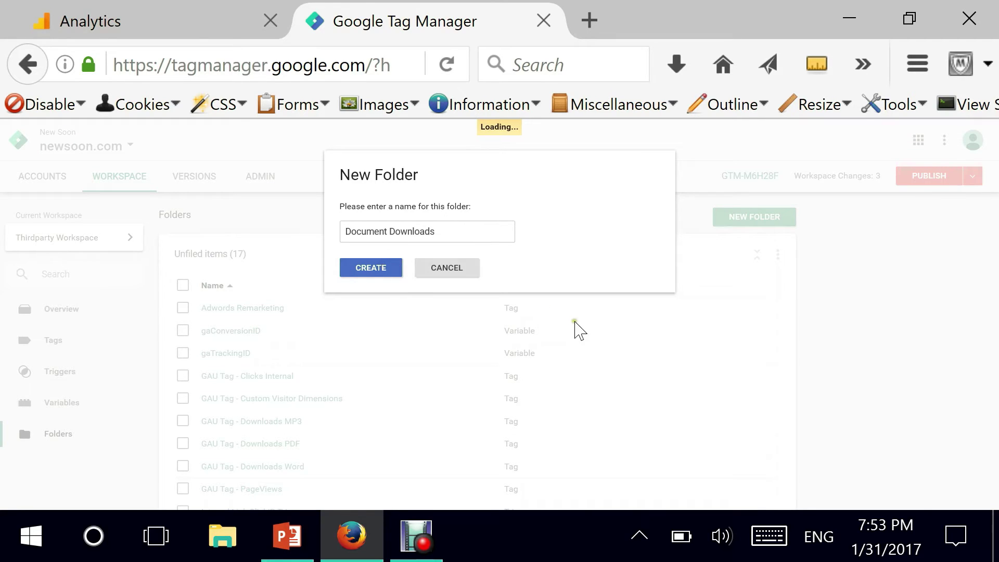
scroll(580, 331, "down", 4)
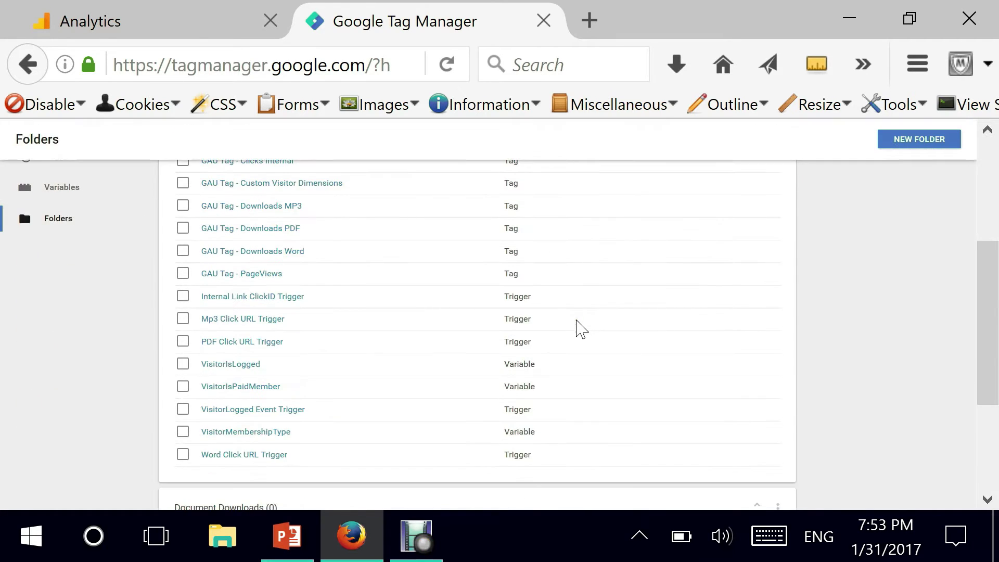
scroll(581, 328, "up", 5)
- Create a folder named Extra Visitor Analysis
left_click(769, 220)
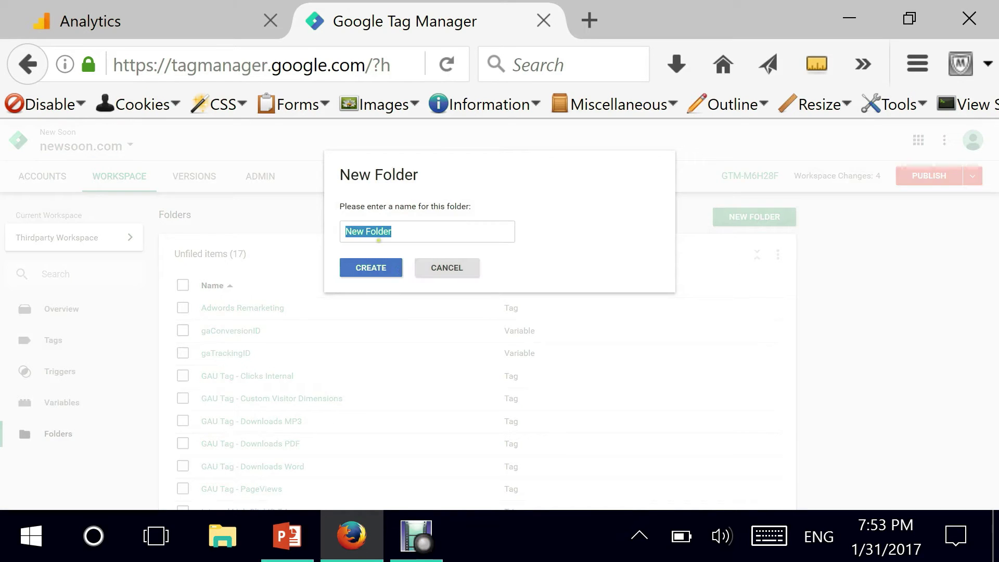
type("Extra Visitor Analysis")
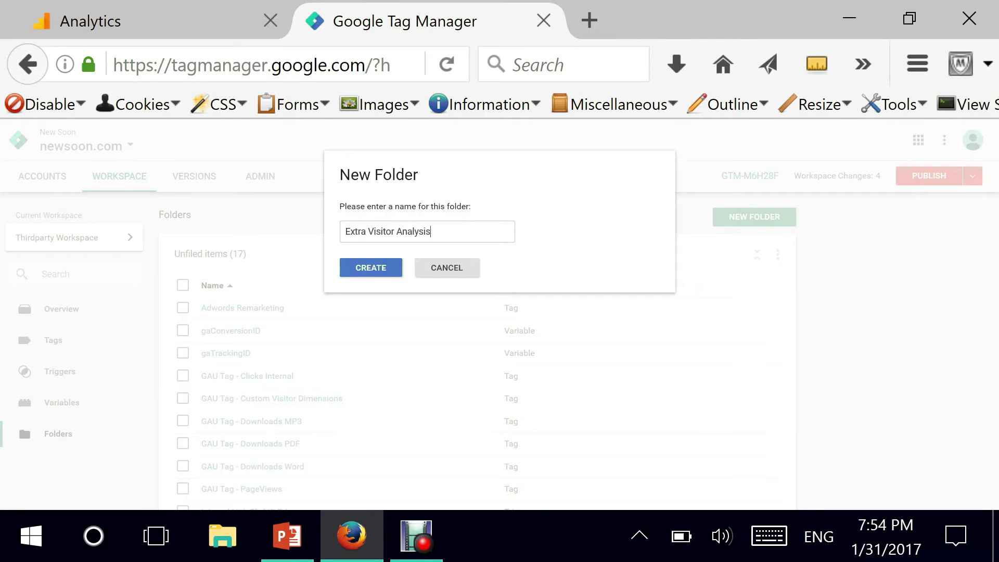
left_click(380, 275)
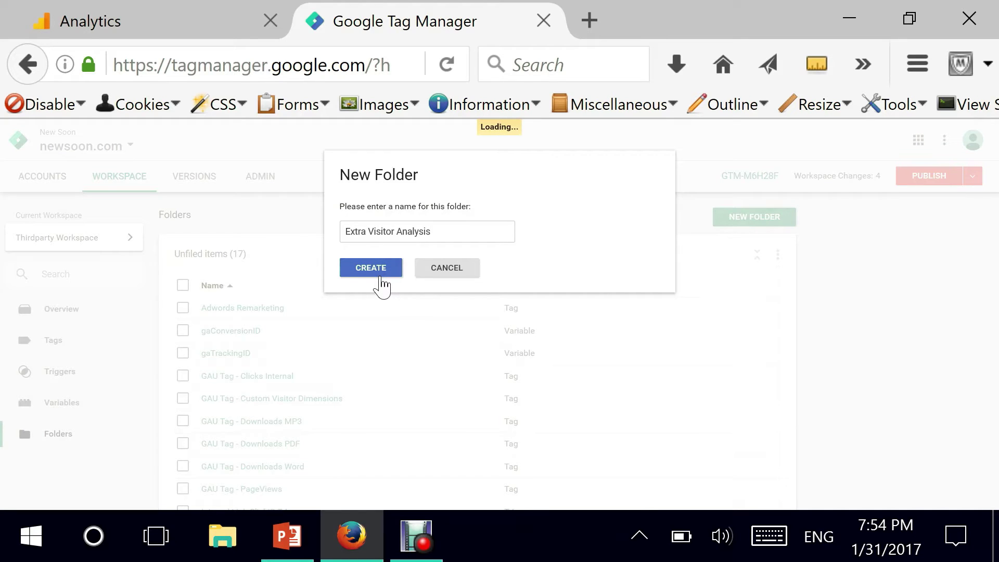
scroll(615, 361, "down", 10)
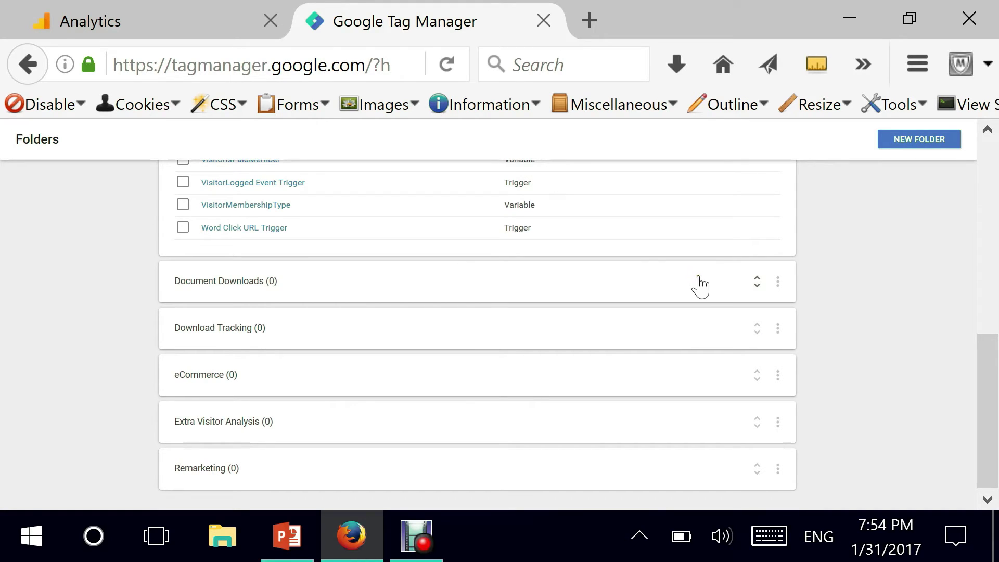
left_click(778, 284)
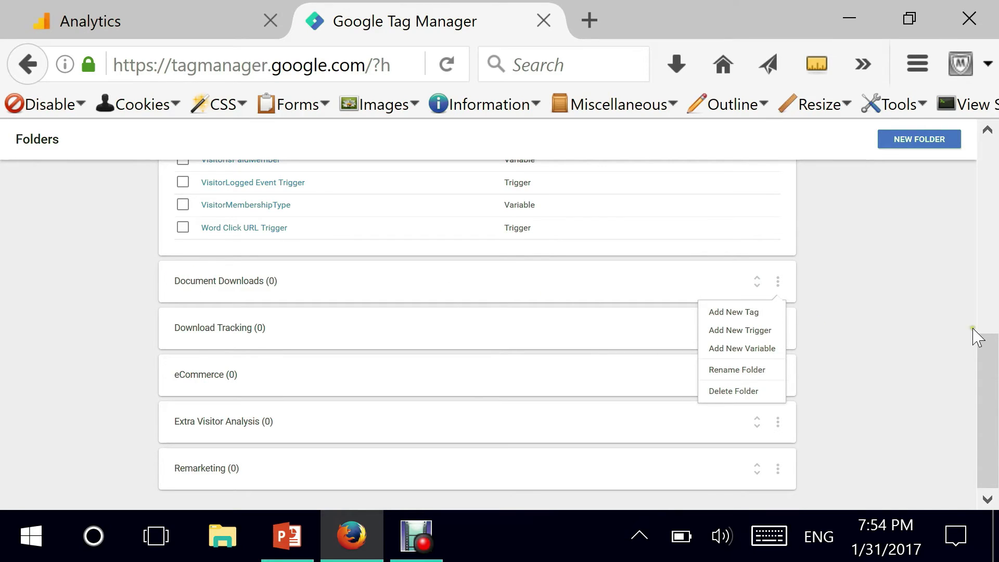
left_click_drag(990, 379, 973, 255)
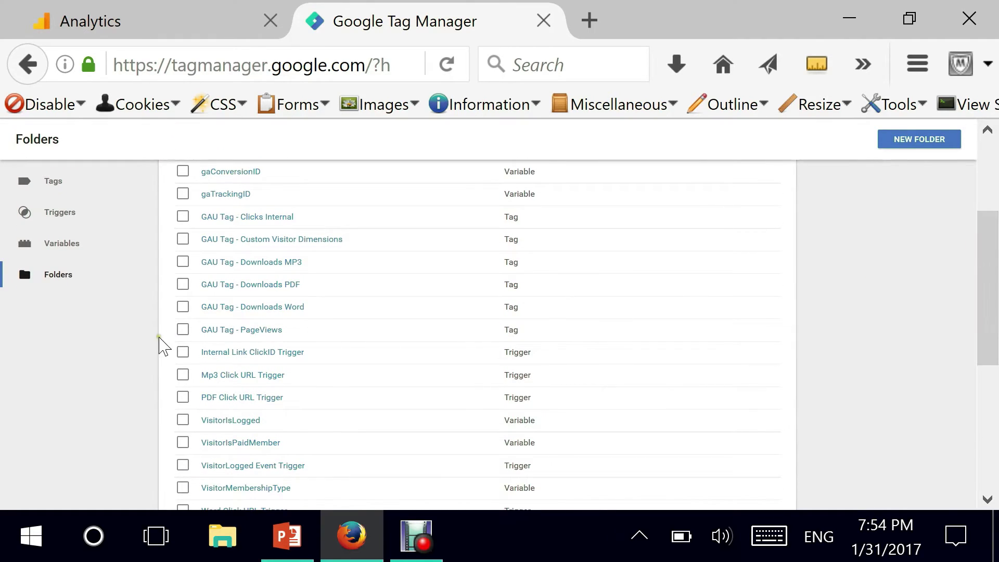
scroll(189, 353, "down", 3)
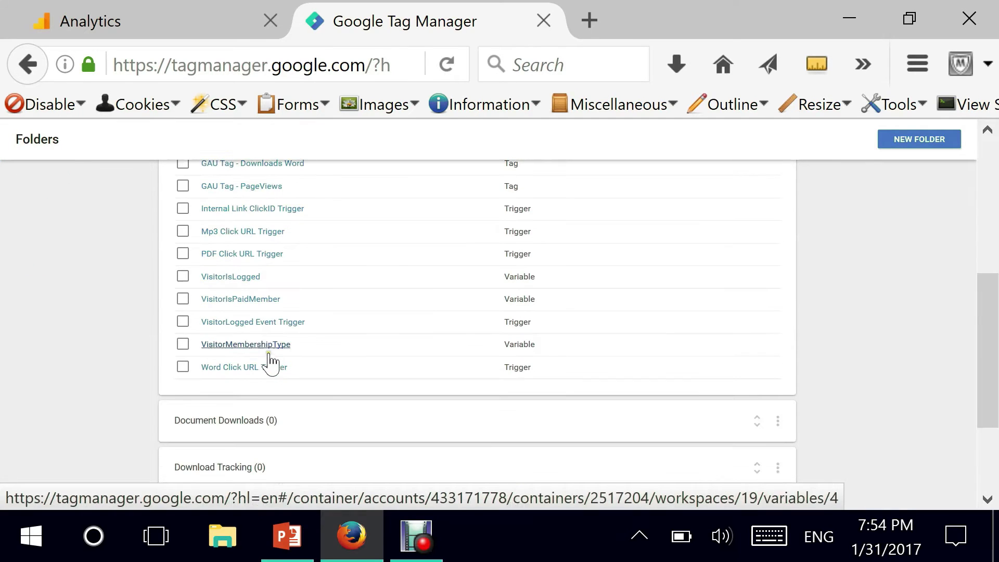
- Select VisitorMembershipType, VisitorLogged Event Trigger, VisitorIsPaidMember and GAU Tag - Custom Visitor Dimensions
left_click(184, 346)
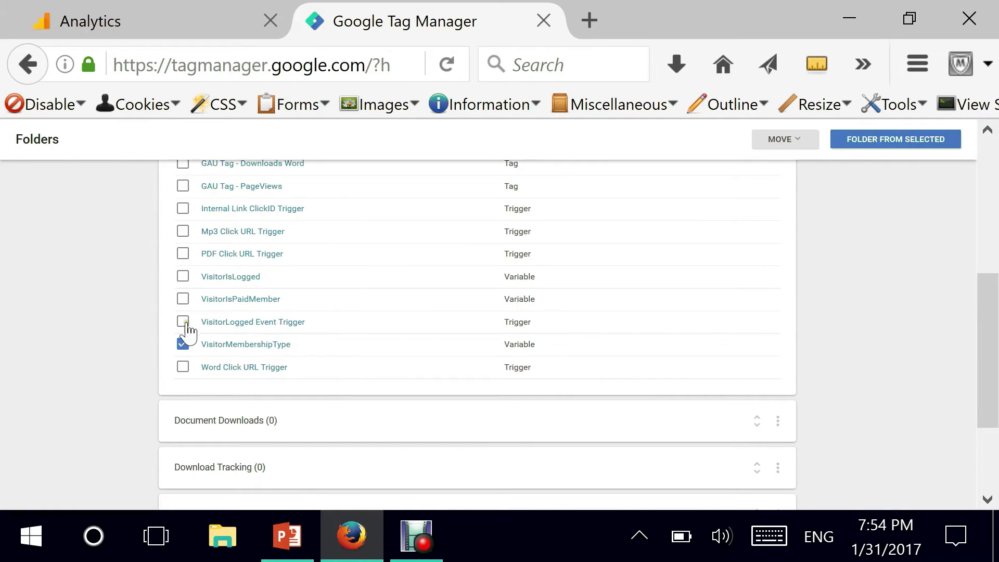
left_click(183, 321)
left_click(183, 299)
scroll(541, 327, "up", 3)
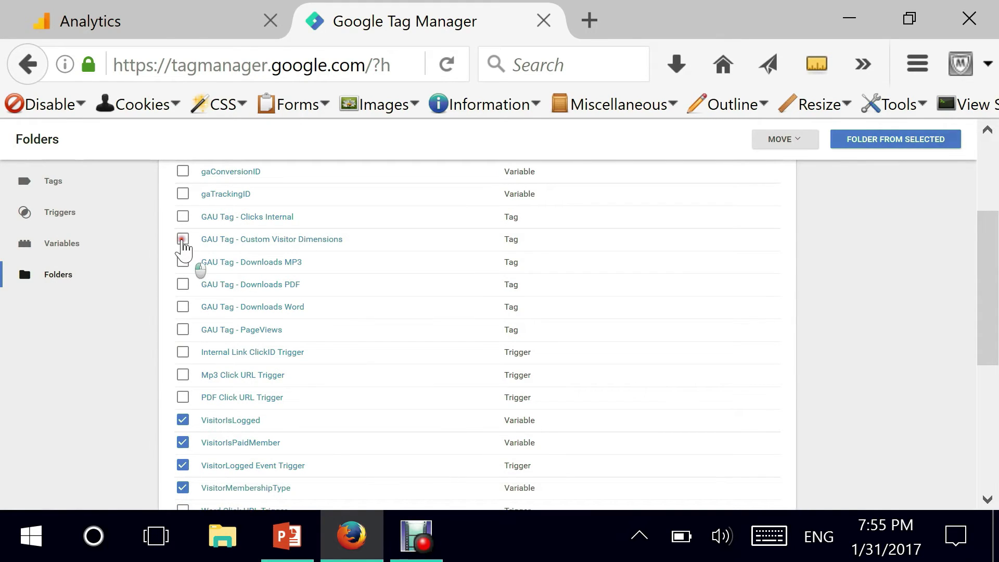
left_click(182, 240)
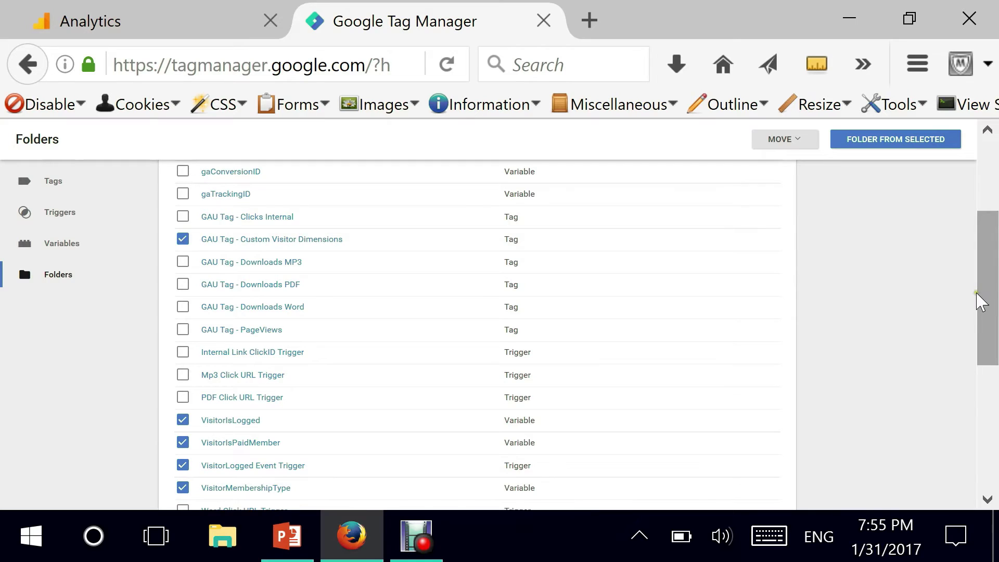
left_click_drag(987, 289, 991, 240)
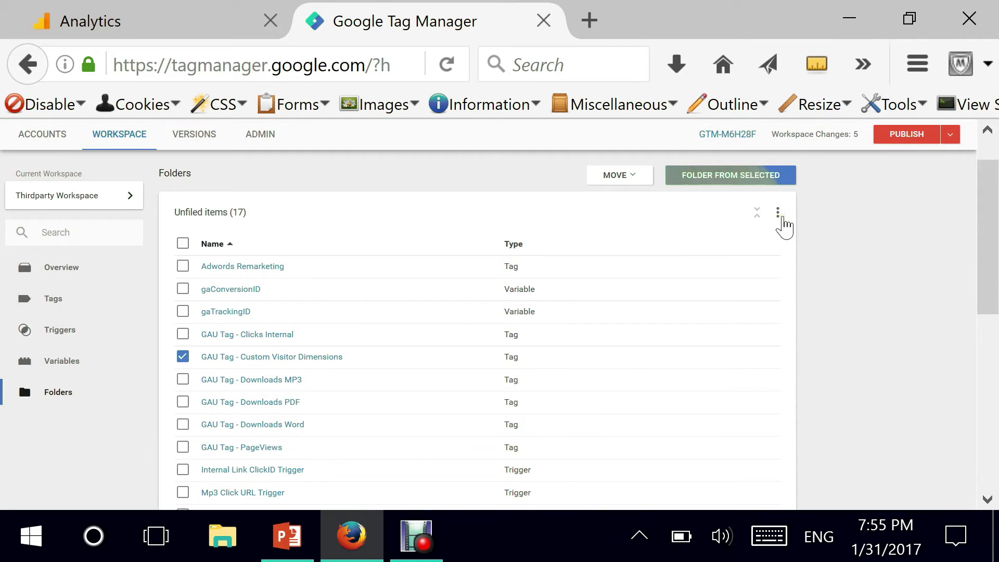
- Move the selected visitor items into the Extra Visitor Analysis folder
left_click(779, 213)
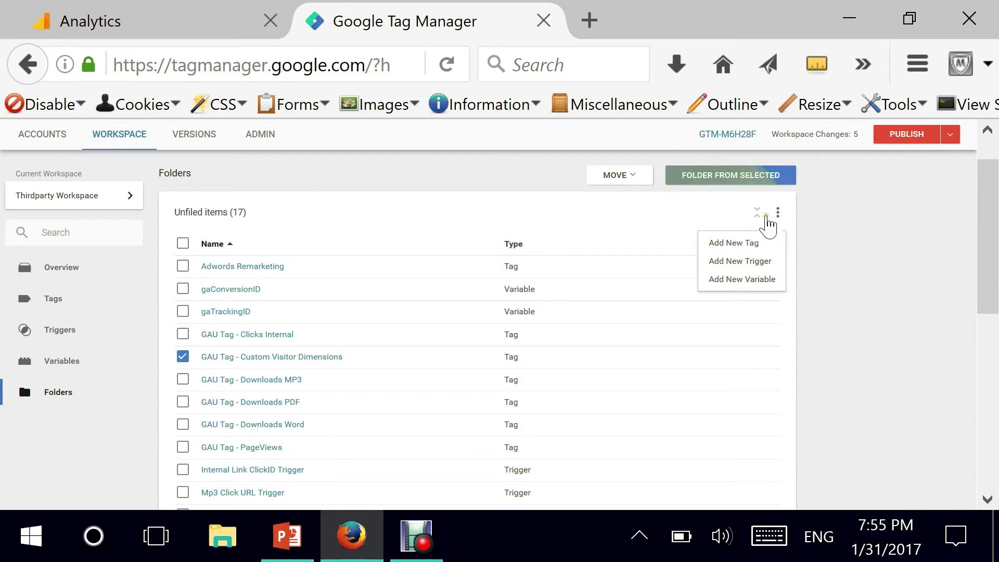
left_click(757, 212)
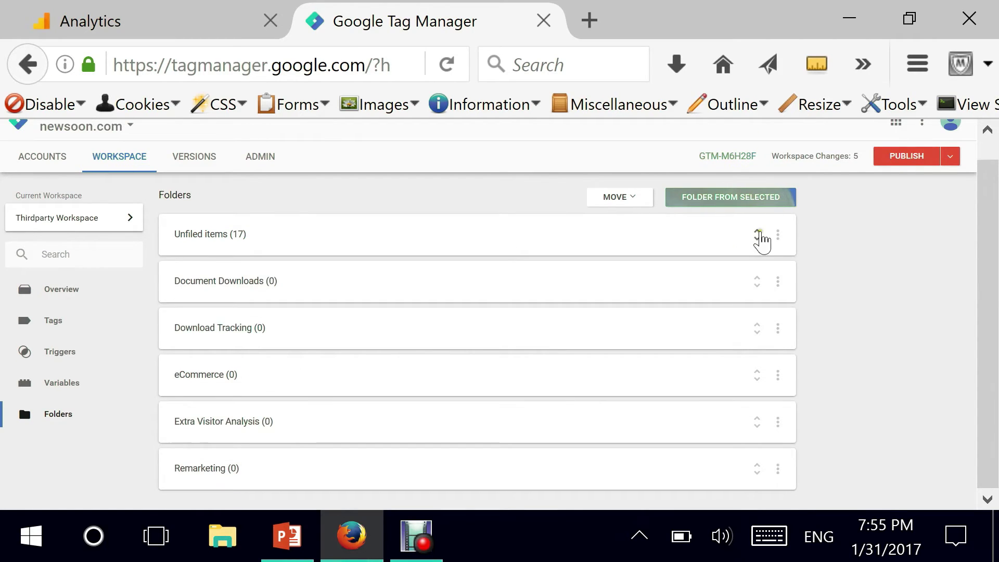
left_click(758, 237)
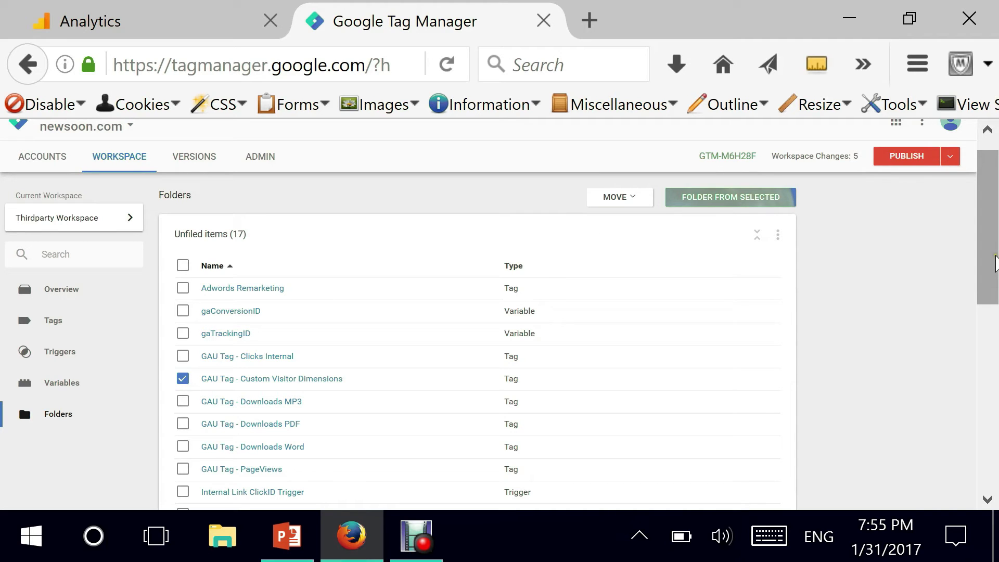
left_click_drag(995, 262, 946, 238)
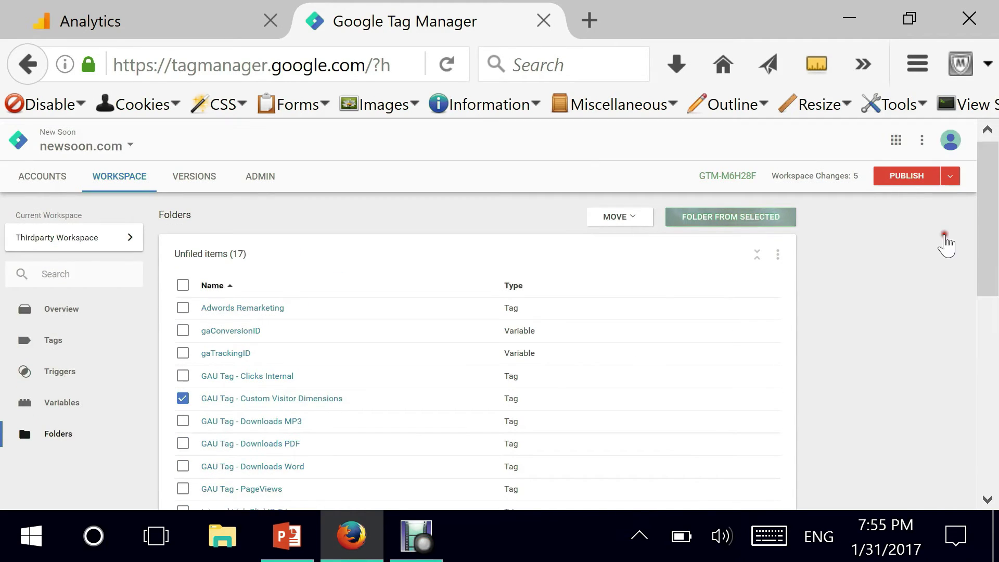
left_click(626, 225)
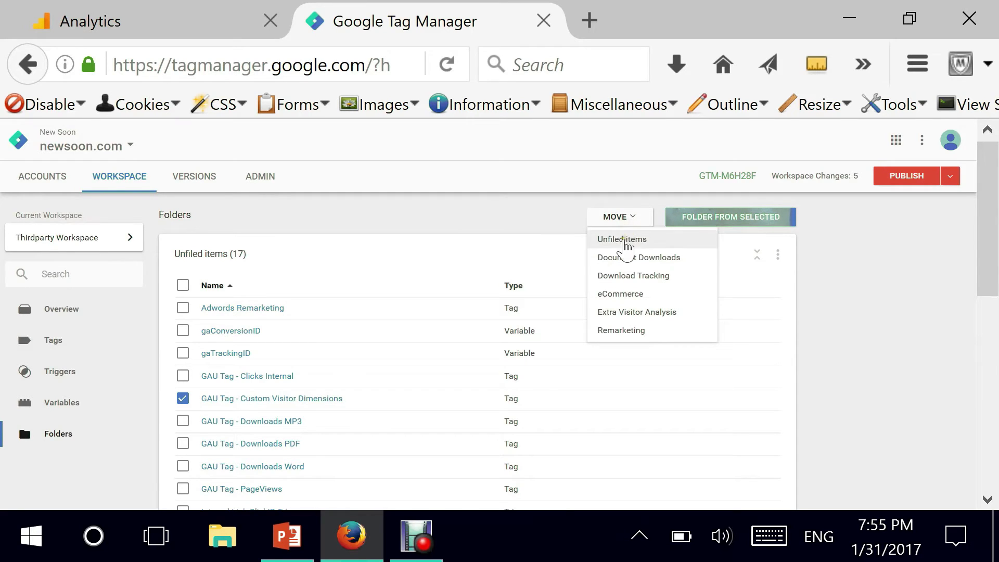
left_click(643, 312)
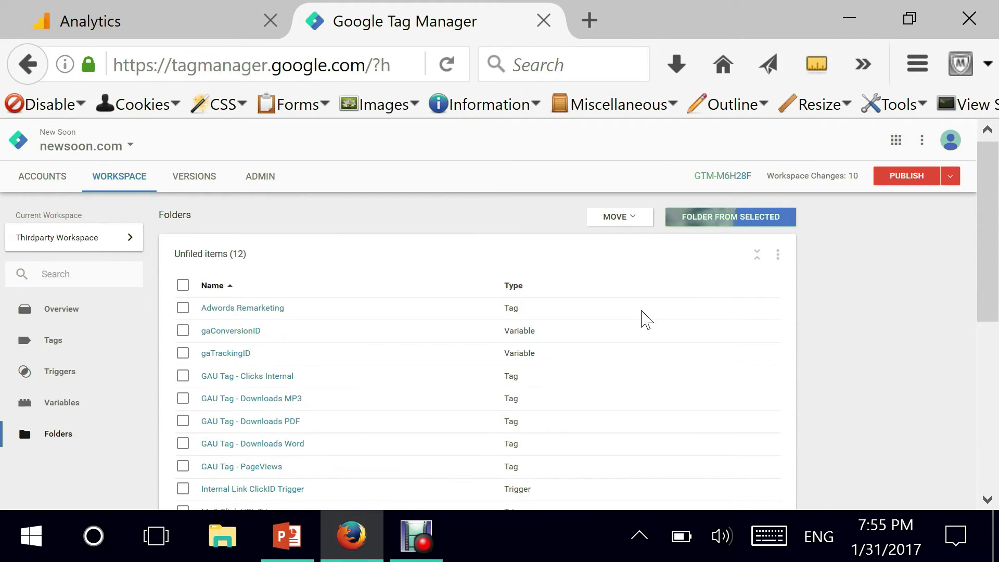
- Select the MP3, PDF and Word download tags plus their Click URL Triggers and move them to Download Tracking
left_click_drag(989, 250, 989, 312)
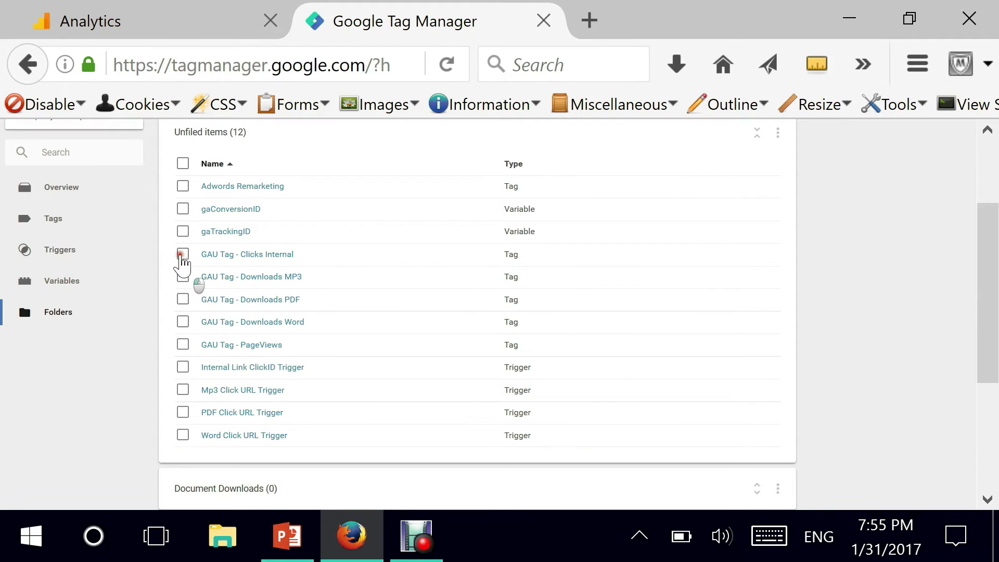
left_click(182, 254)
left_click(183, 276)
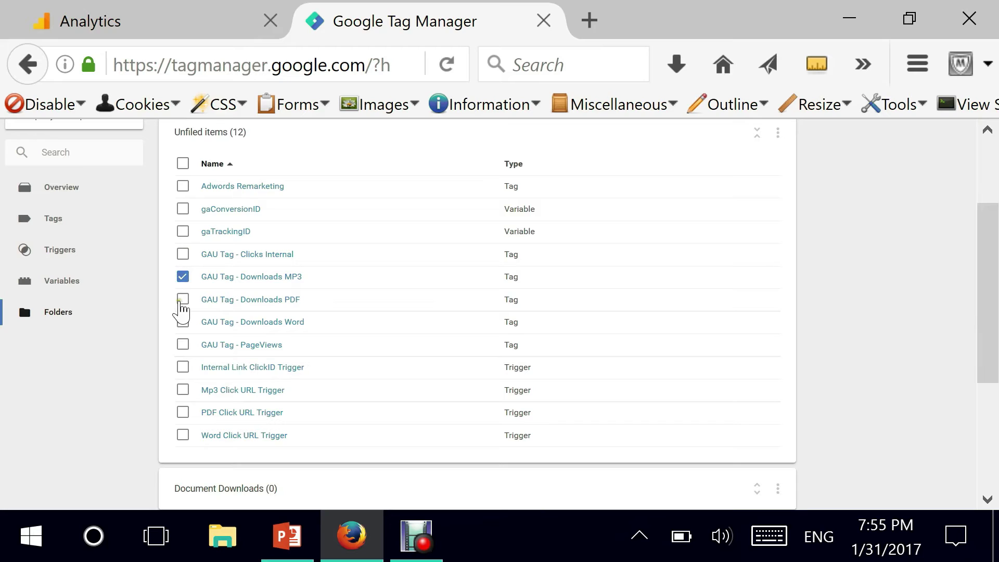
left_click(182, 300)
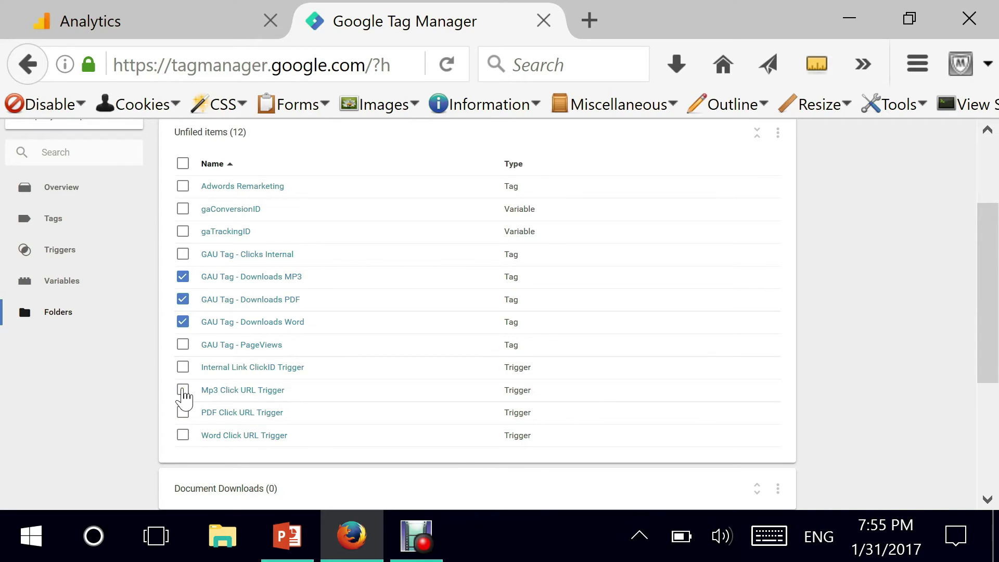
left_click(183, 390)
left_click(183, 413)
left_click(182, 436)
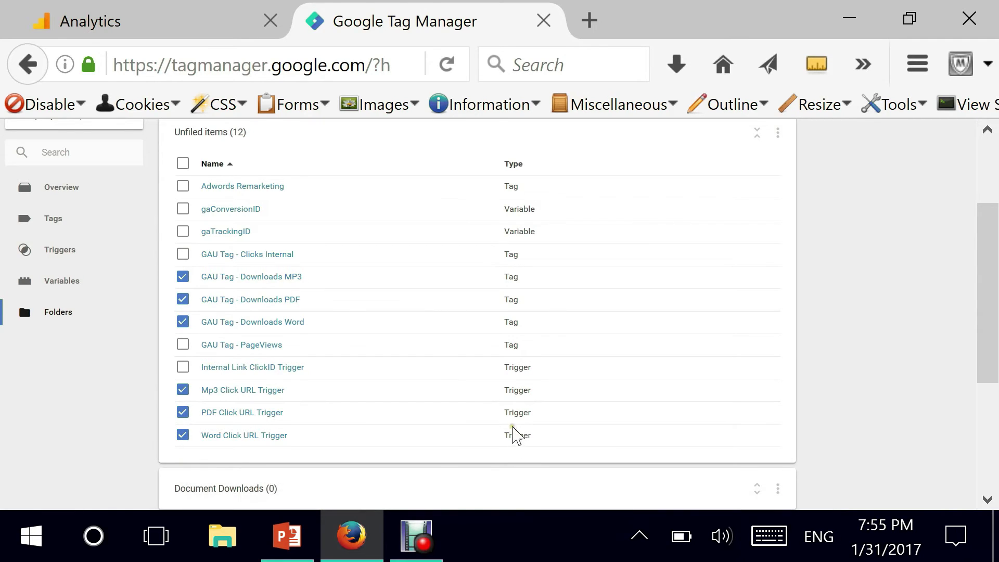
left_click_drag(990, 347, 981, 281)
left_click(606, 218)
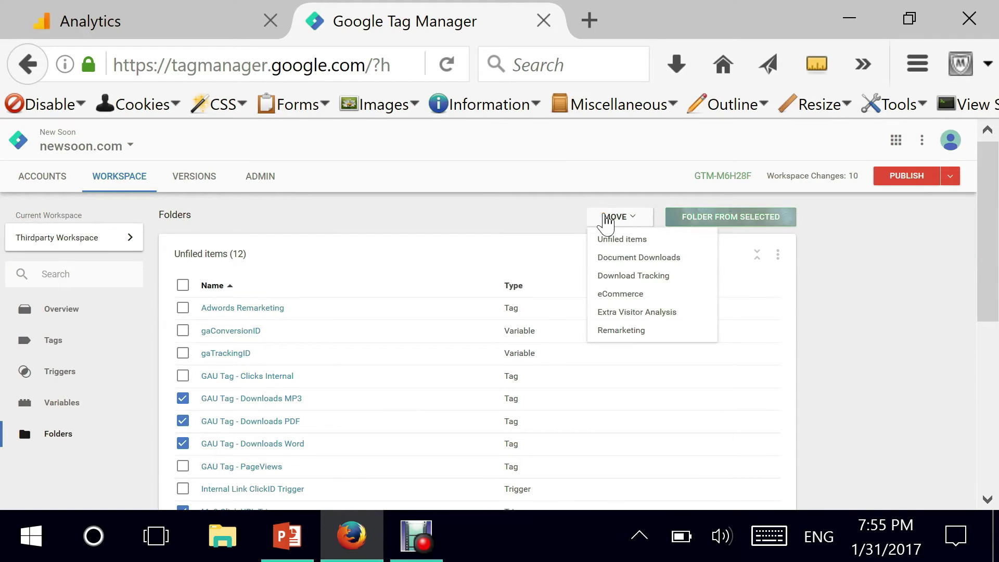
left_click(629, 275)
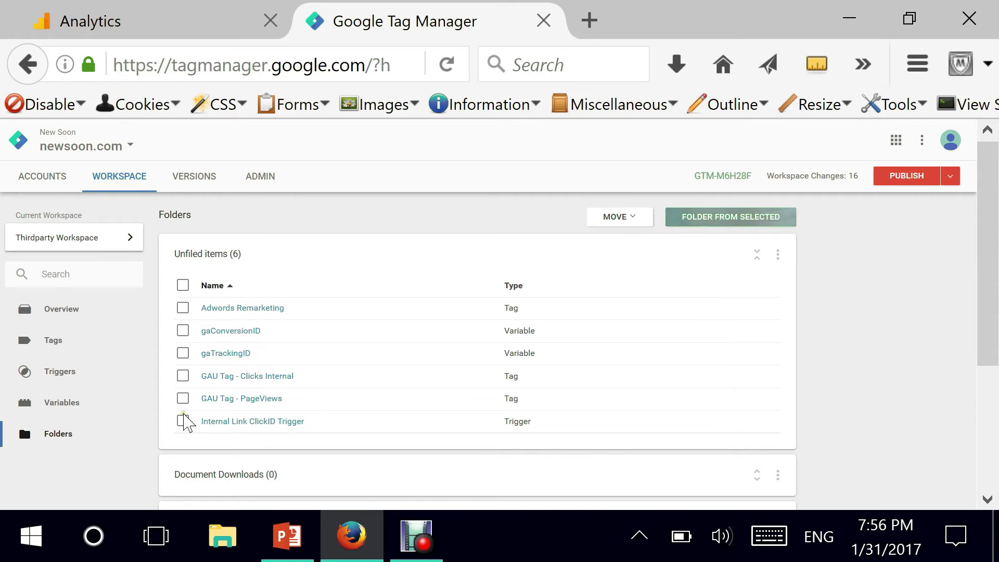
- Move the Adwords Remarketing tag into the Remarketing folder
left_click(182, 307)
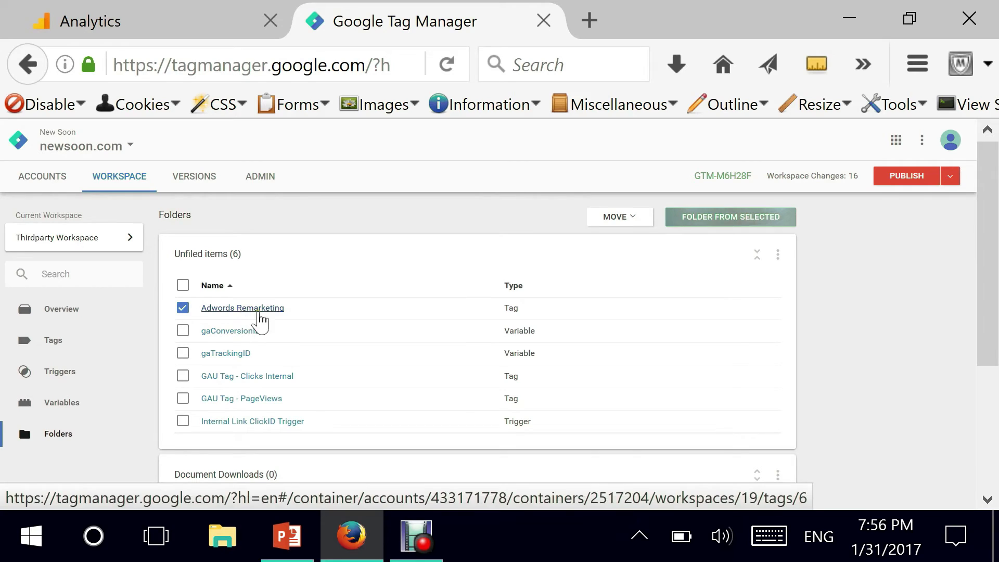
left_click(637, 219)
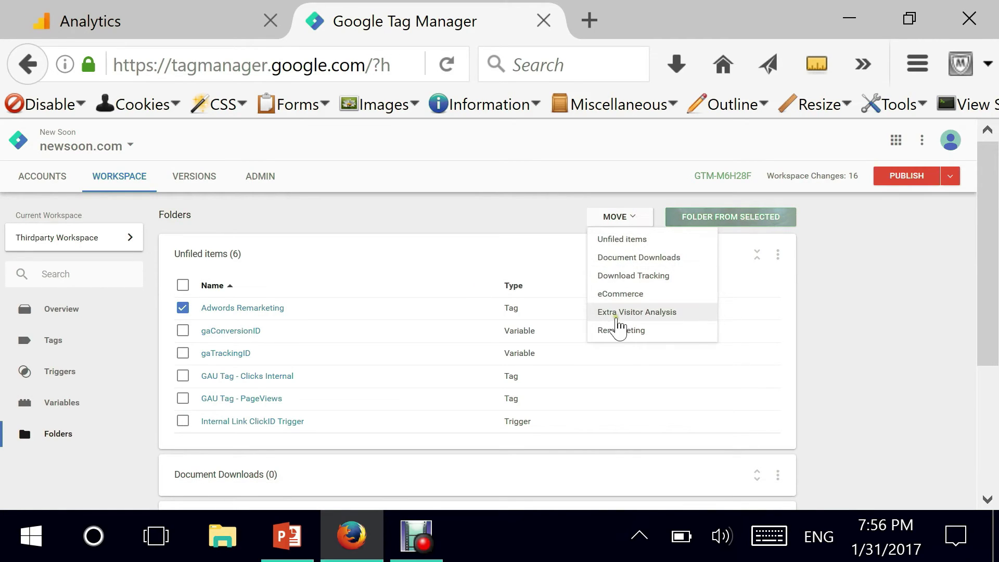
left_click(636, 332)
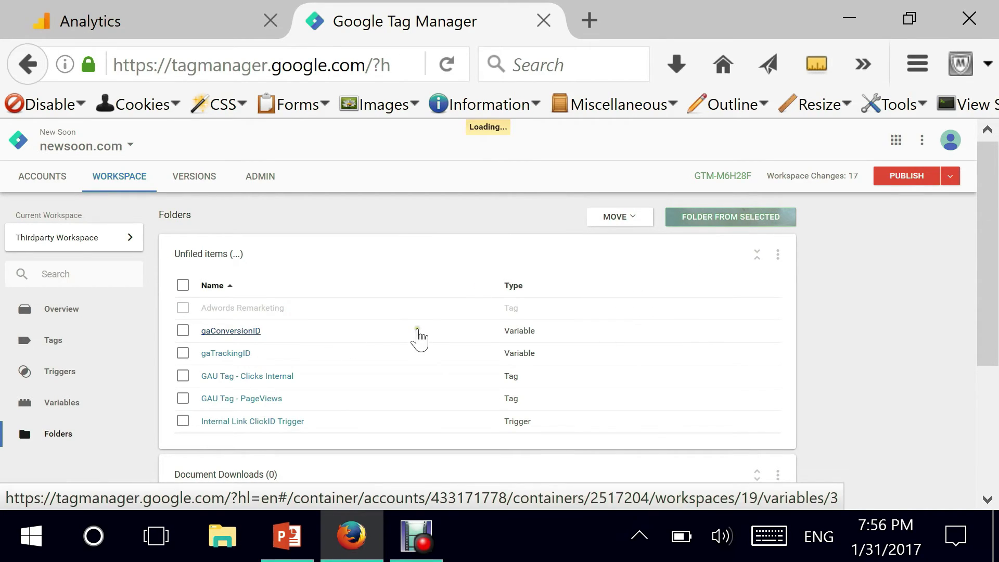
- Collapse Unfiled items and check the folder menus without changing anything
left_click(757, 256)
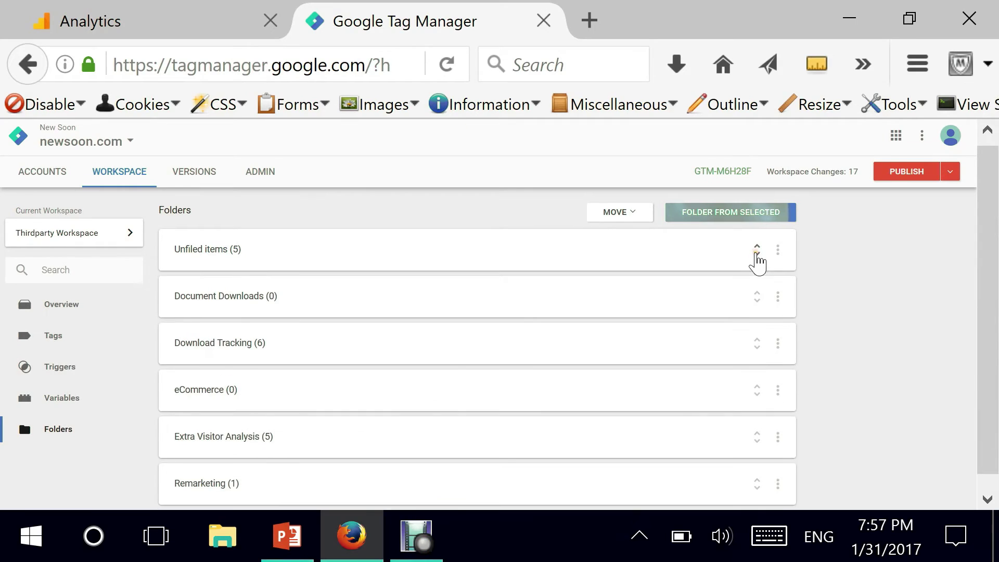
left_click(757, 254)
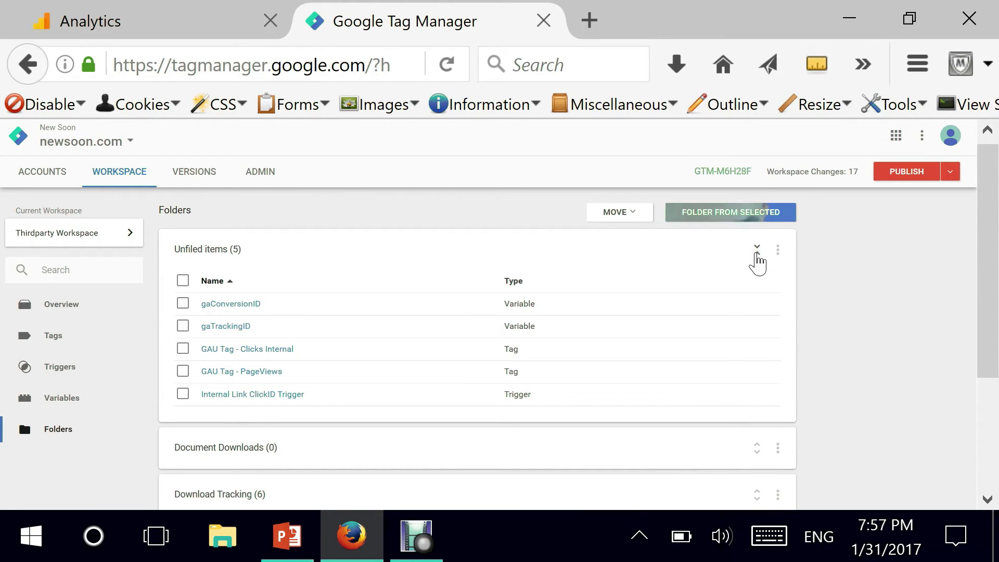
left_click(756, 249)
left_click(756, 250)
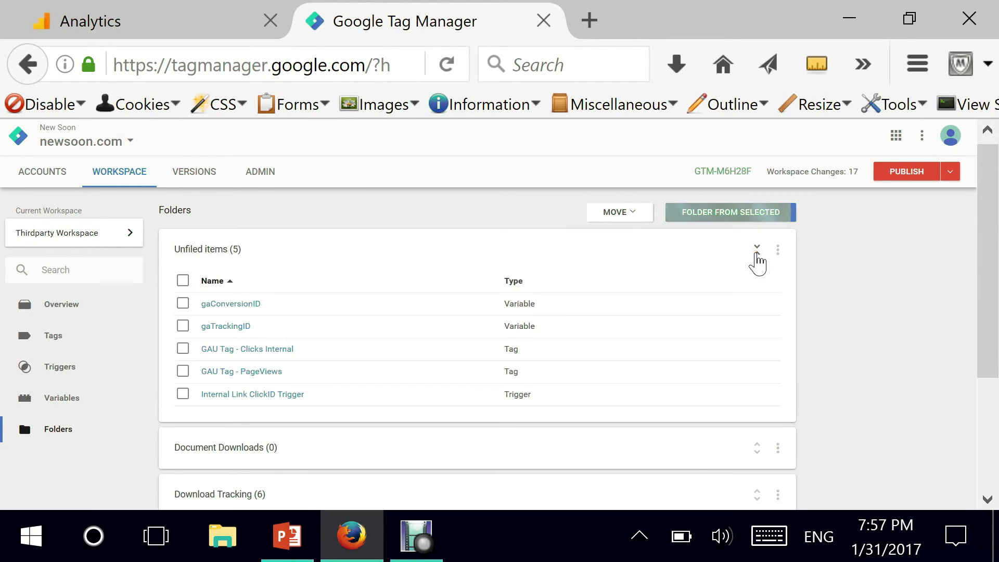
left_click(756, 250)
left_click(779, 298)
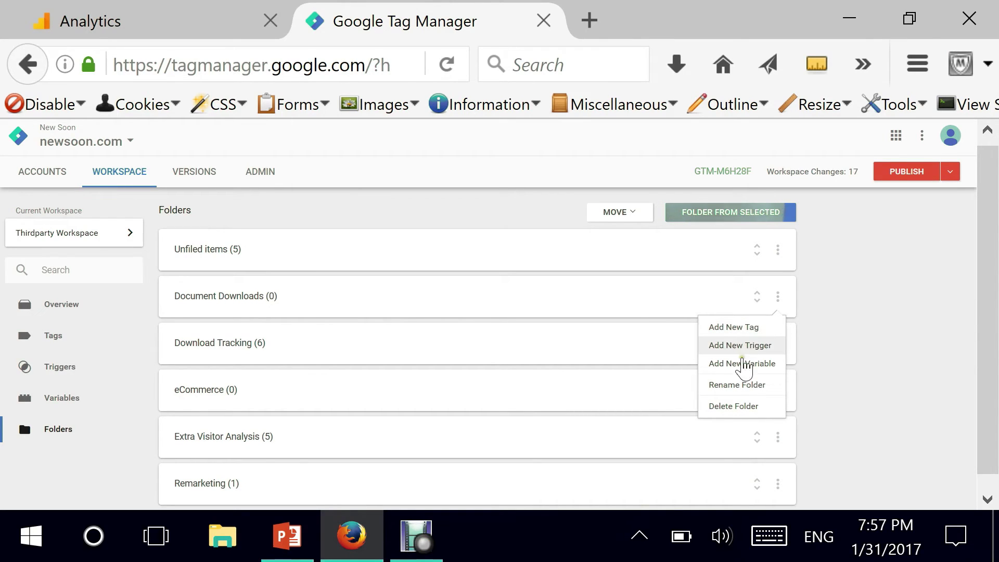
left_click(899, 308)
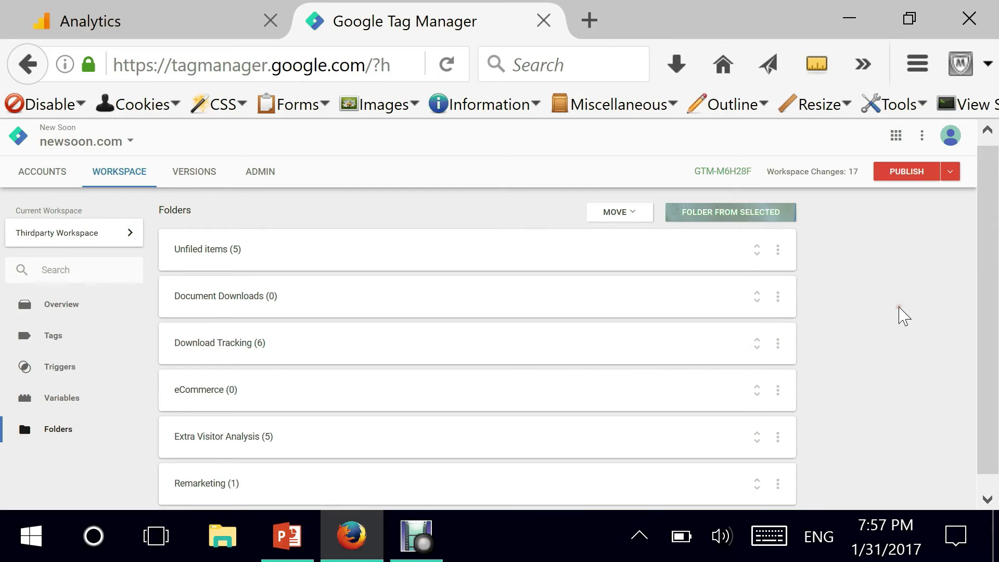
left_click(629, 219)
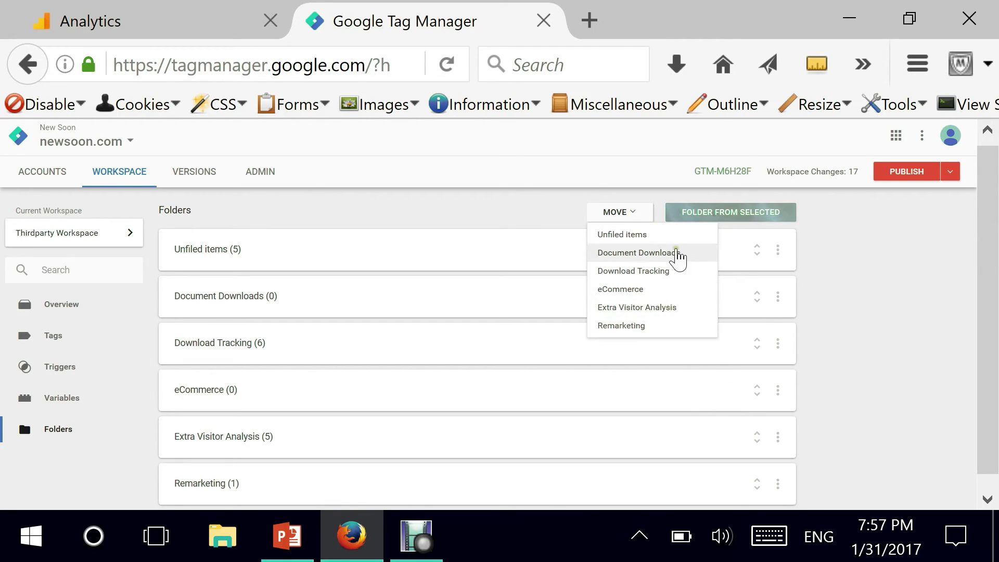
left_click(846, 228)
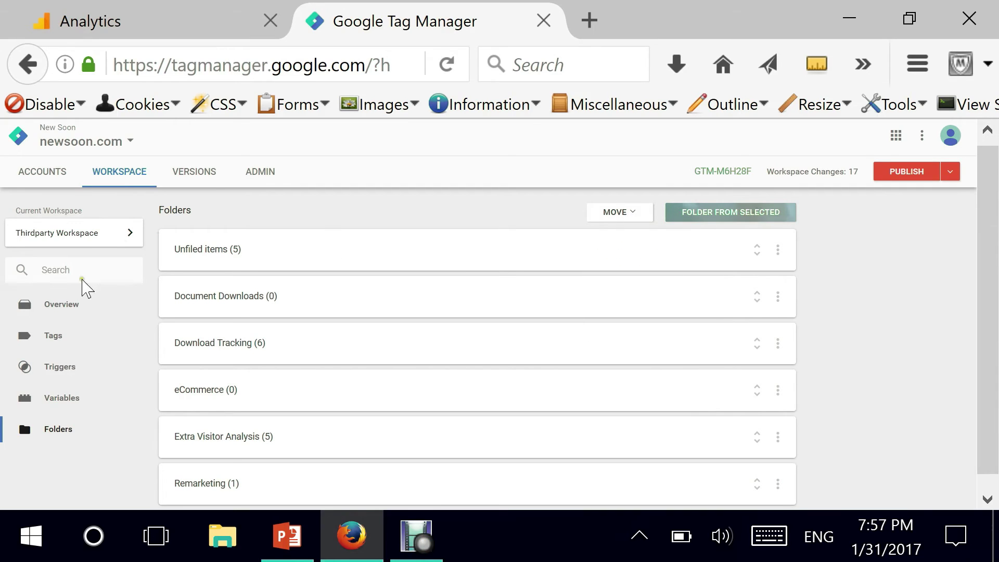
- Return to Folders and create a new folder named Website Tracking
left_click(57, 405)
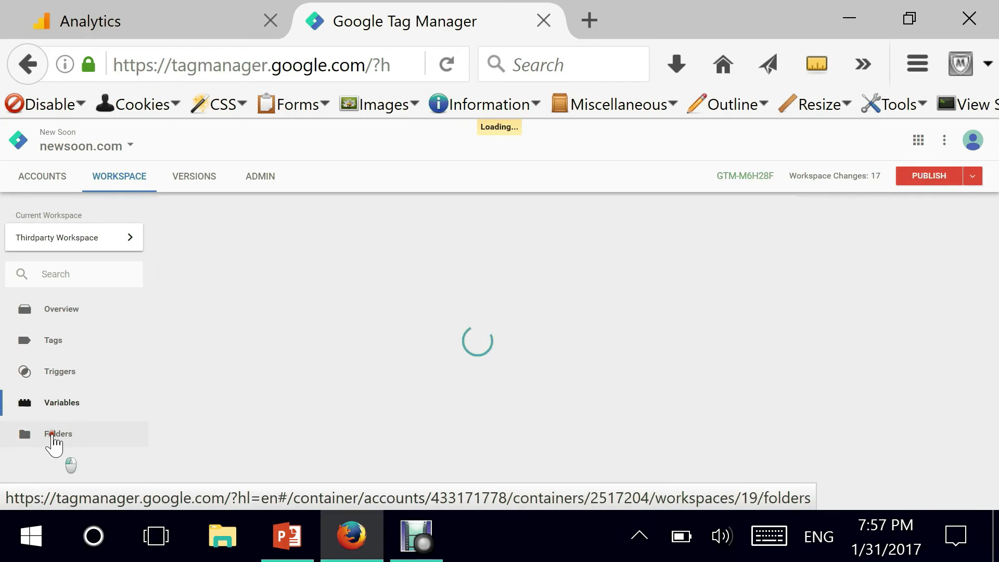
left_click(56, 438)
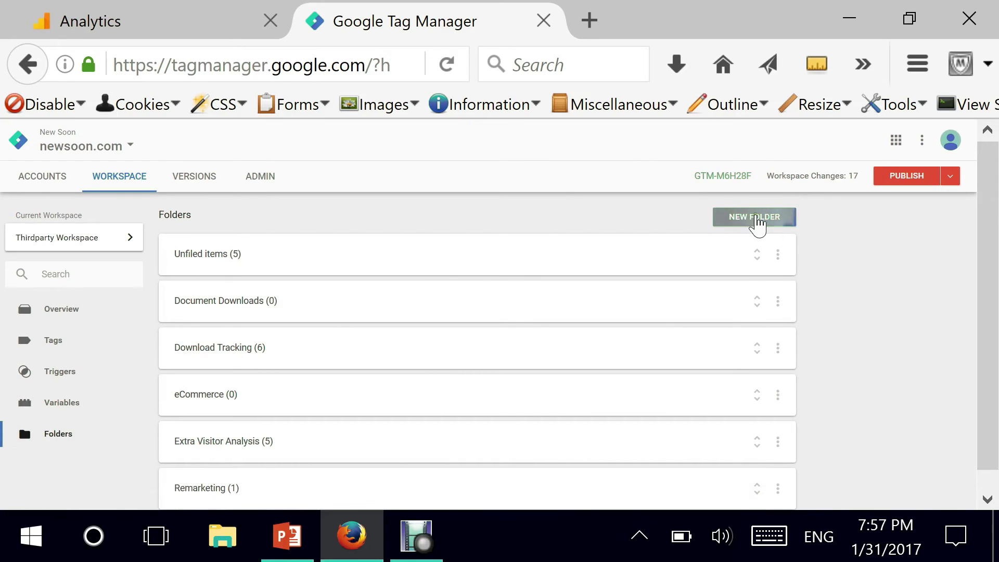
left_click(757, 218)
left_click_drag(994, 257, 995, 221)
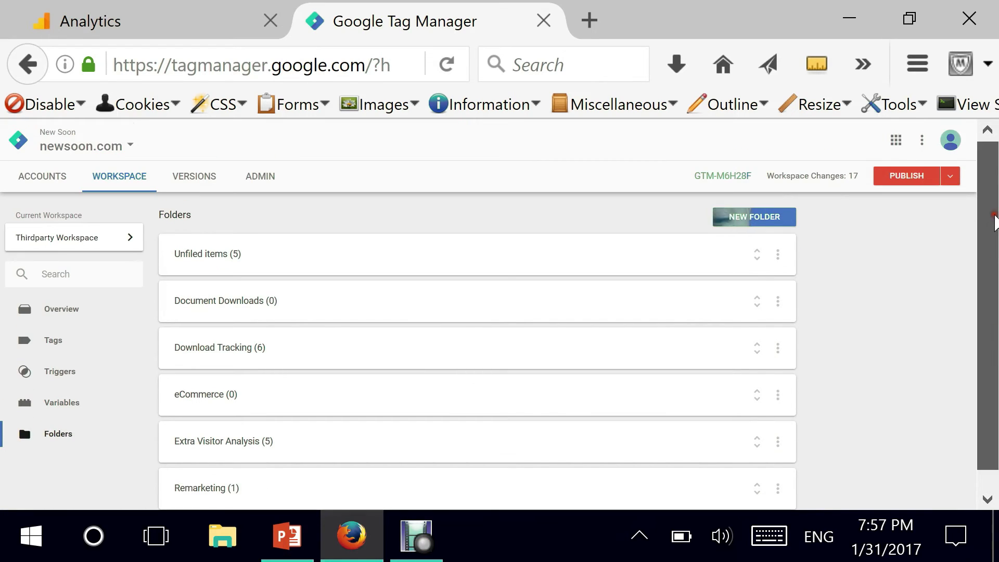
left_click(741, 228)
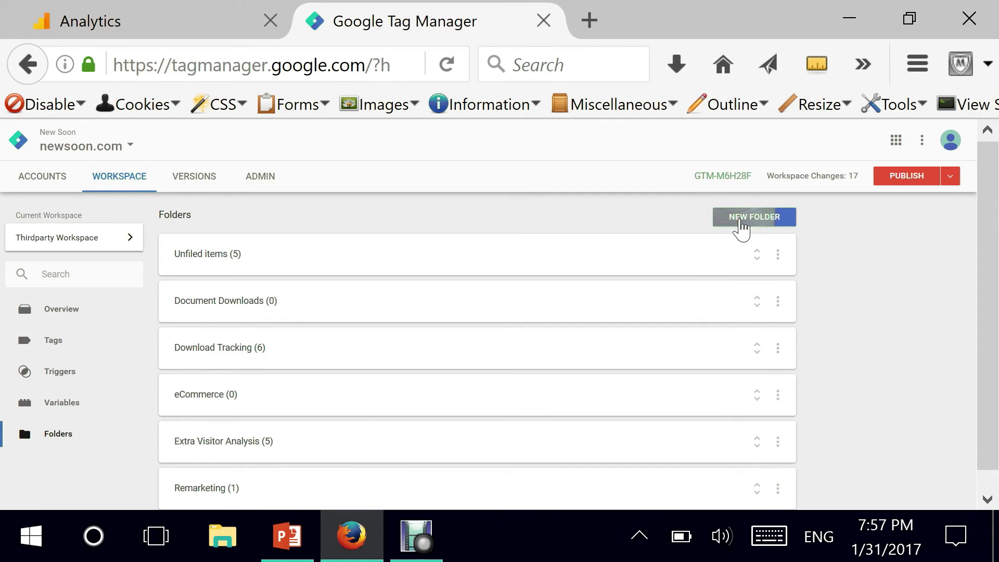
left_click(747, 218)
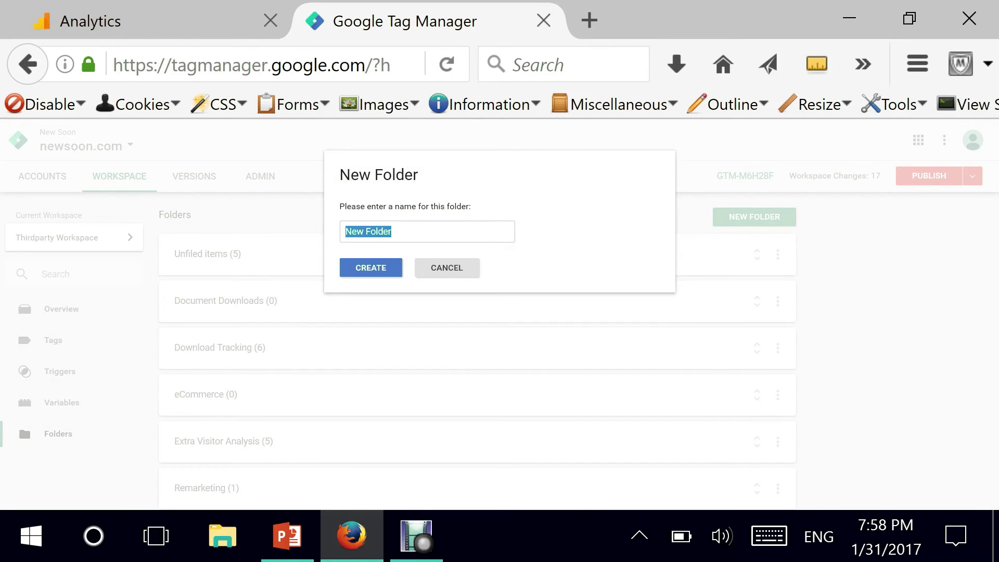
type("Website Tracking")
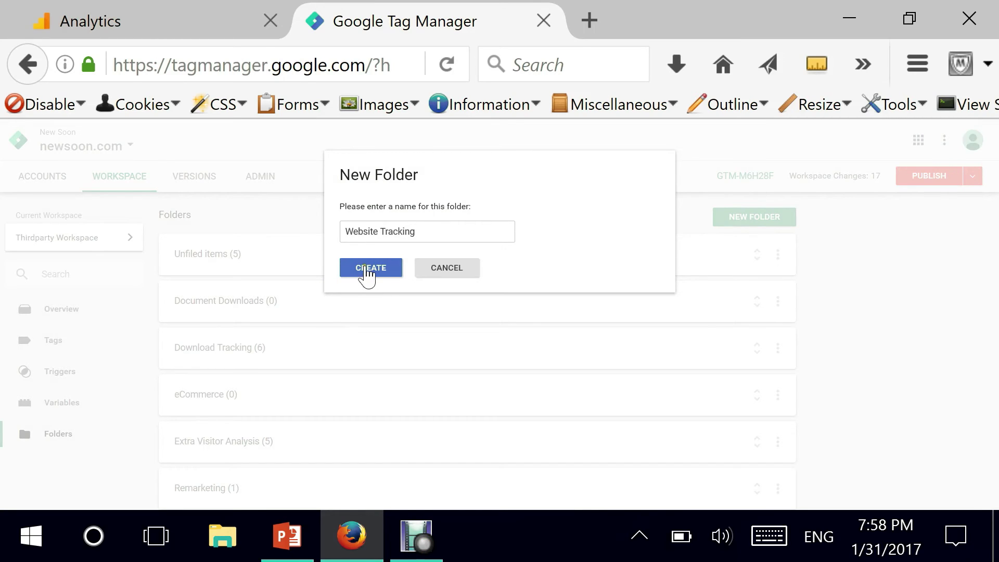
left_click(367, 271)
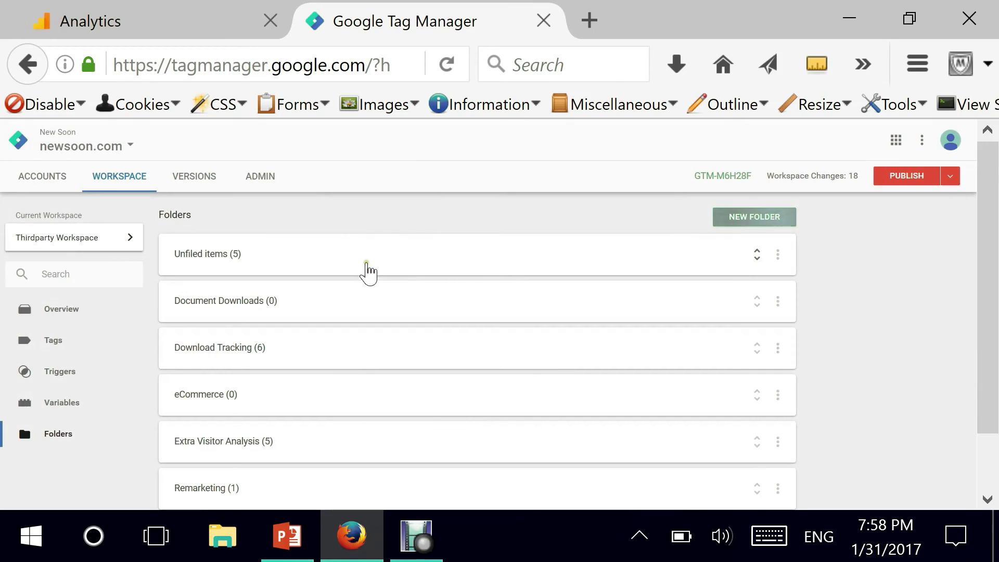
- Open the workspace Overview and review the changes table showing 12 modified and 6 added items
scroll(285, 307, "down", 2)
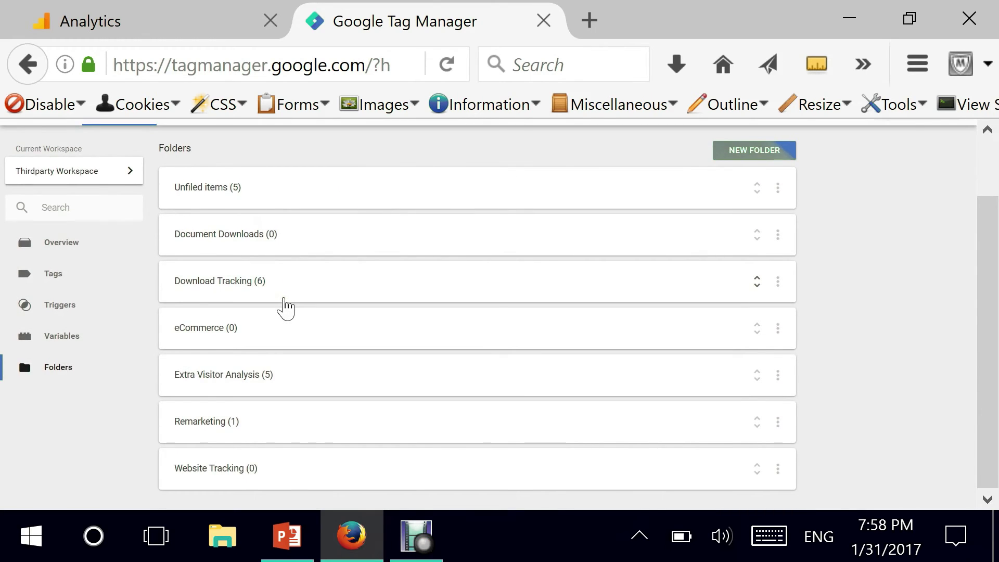
scroll(285, 307, "up", 2)
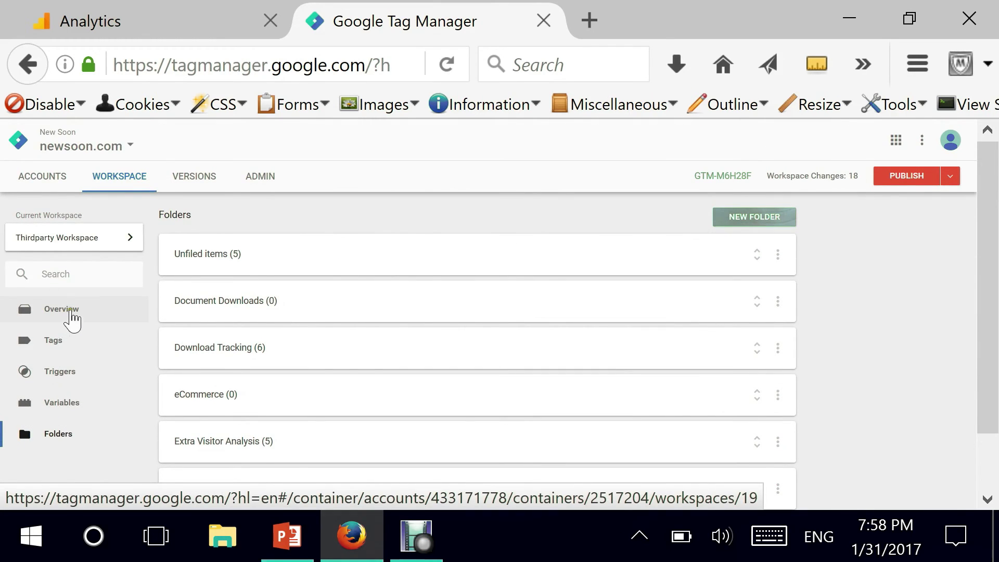
left_click(73, 315)
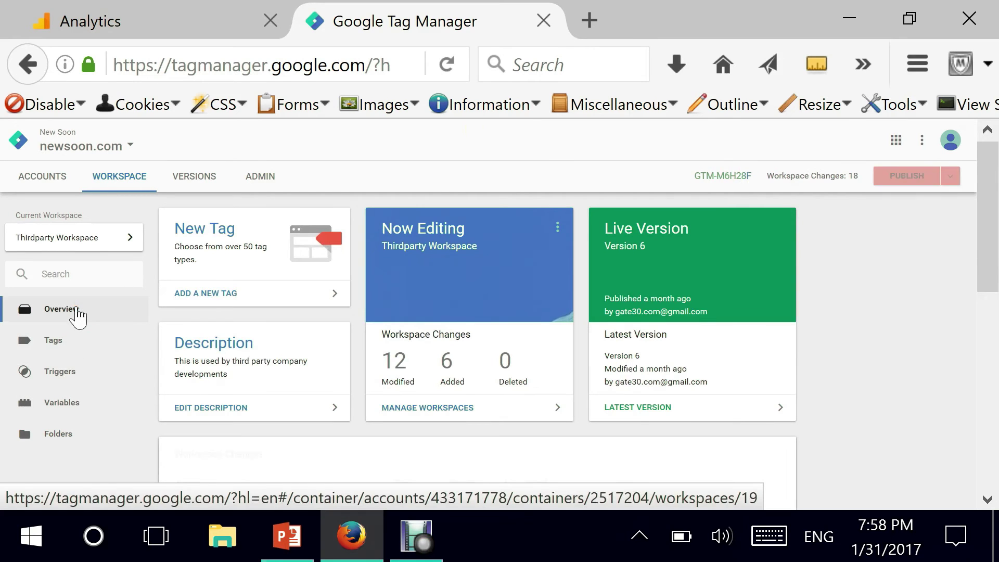
left_click_drag(988, 219, 983, 398)
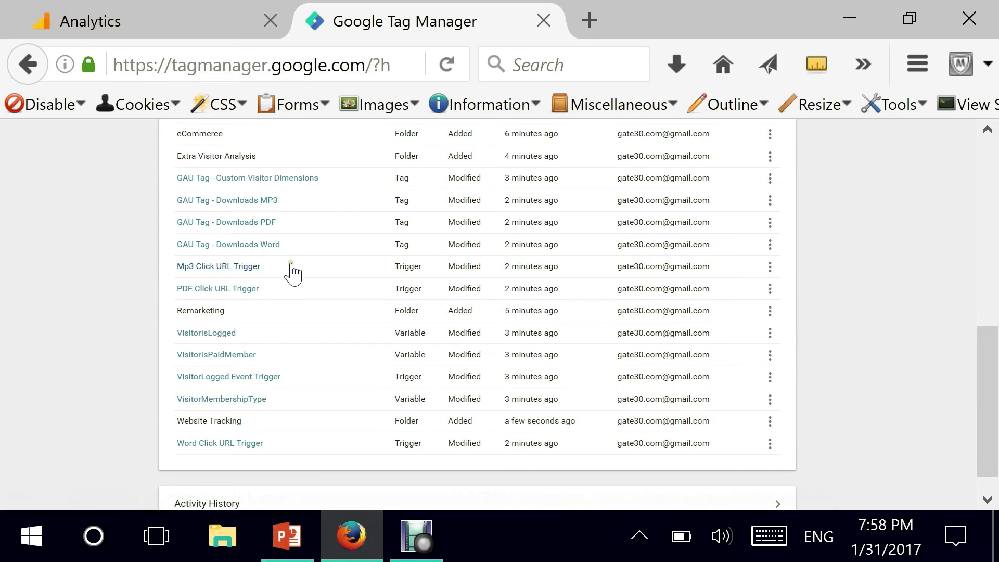
scroll(289, 272, "up", 5)
scroll(292, 271, "down", 5)
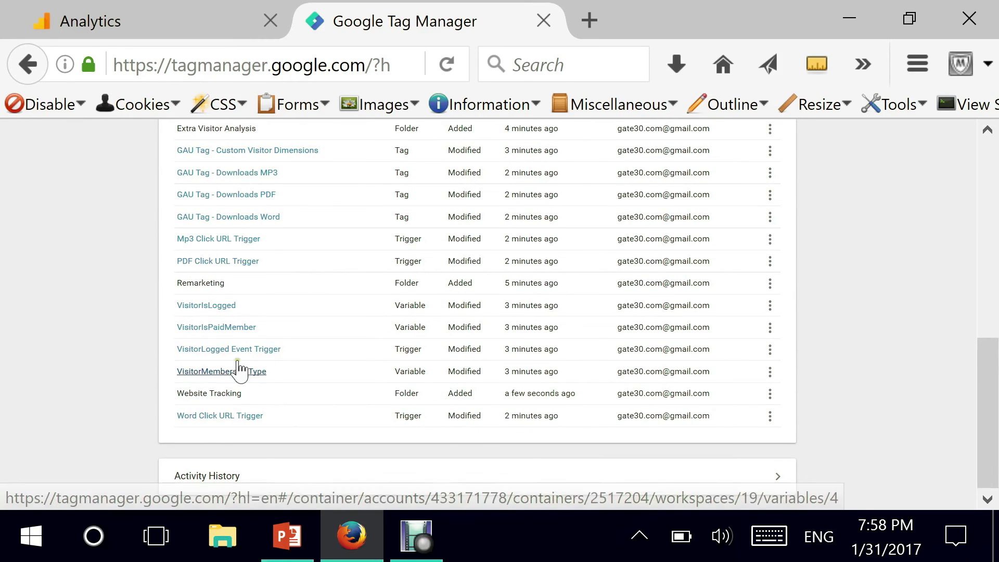
scroll(208, 325, "up", 7)
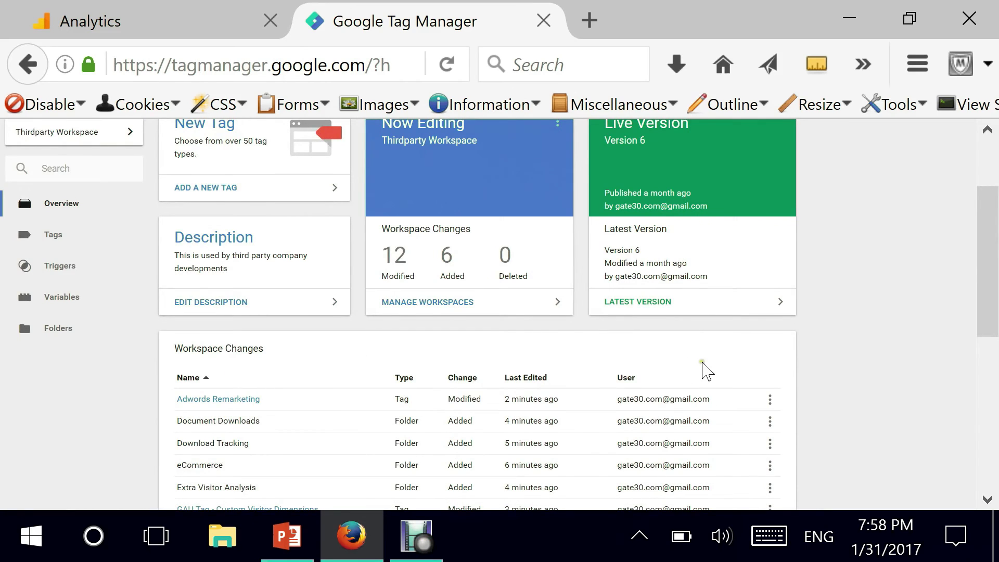
scroll(698, 366, "down", 3)
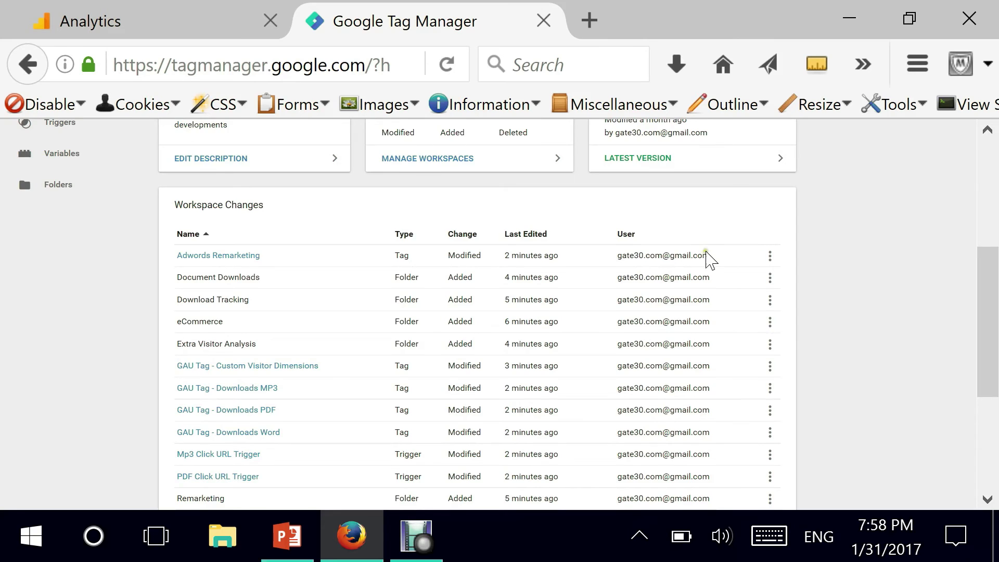
scroll(710, 258, "down", 5)
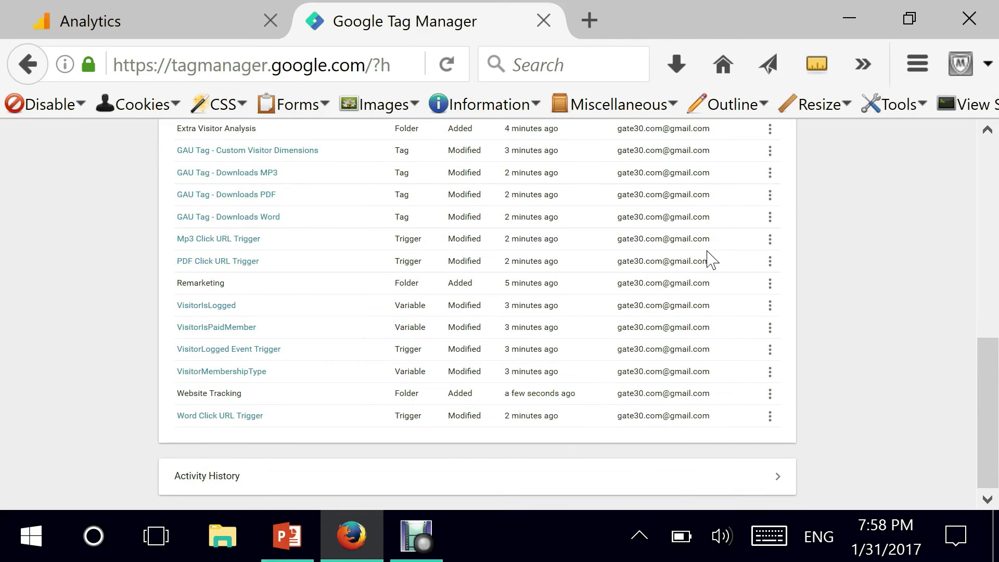
scroll(710, 259, "up", 8)
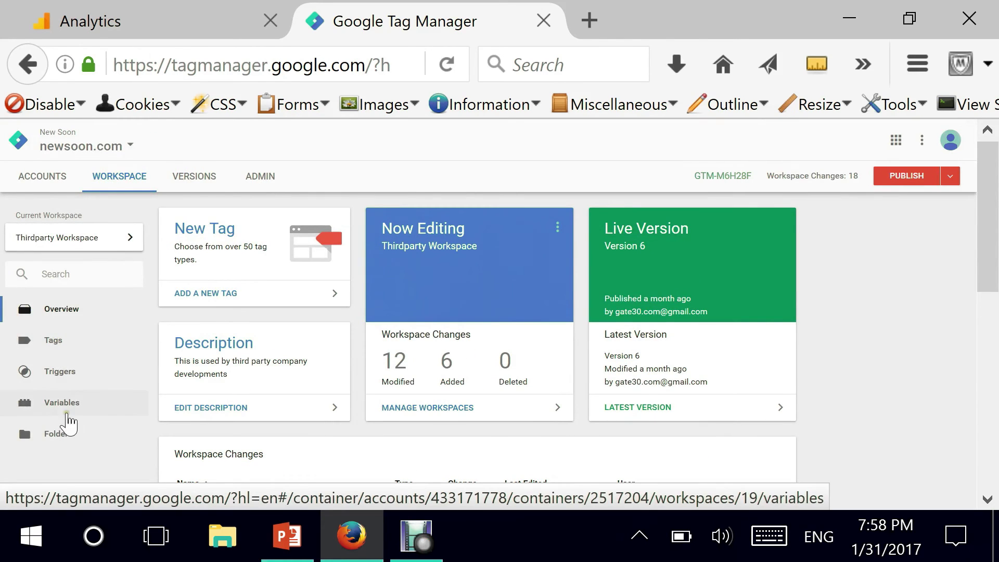
- Move GAU Tag - Clicks Internal, GAU Tag - PageViews and Internal Link ClickID Trigger into Website Tracking
left_click(54, 440)
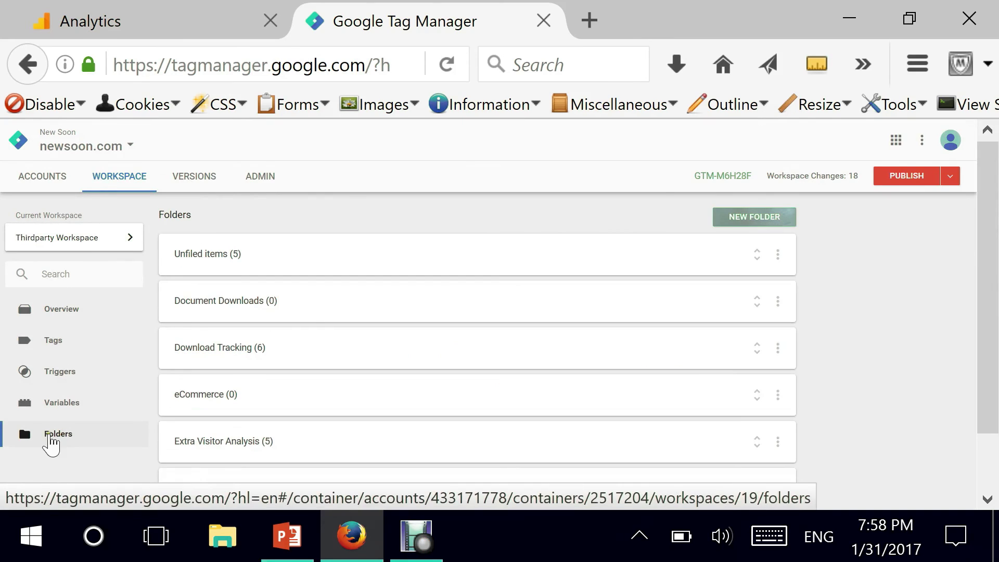
mouse_move(994, 252)
left_mouse_down()
mouse_move(995, 364)
mouse_move(996, 250)
left_mouse_up()
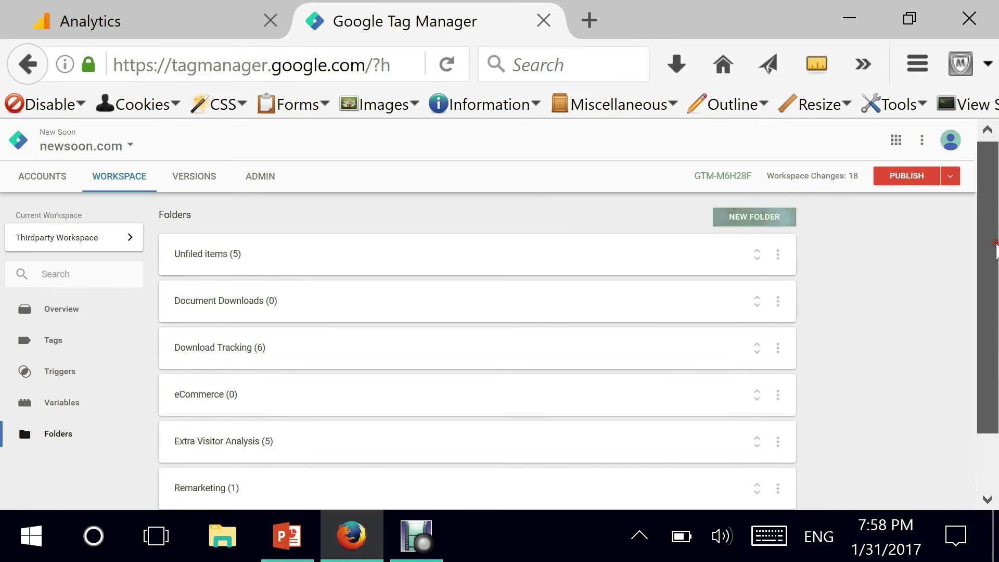
left_click(296, 246)
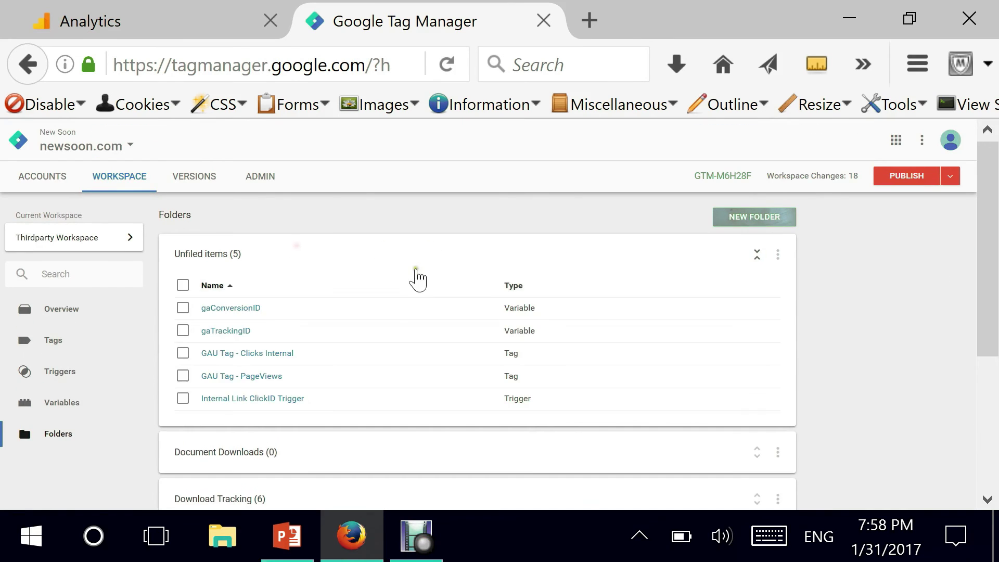
scroll(418, 279, "down", 2)
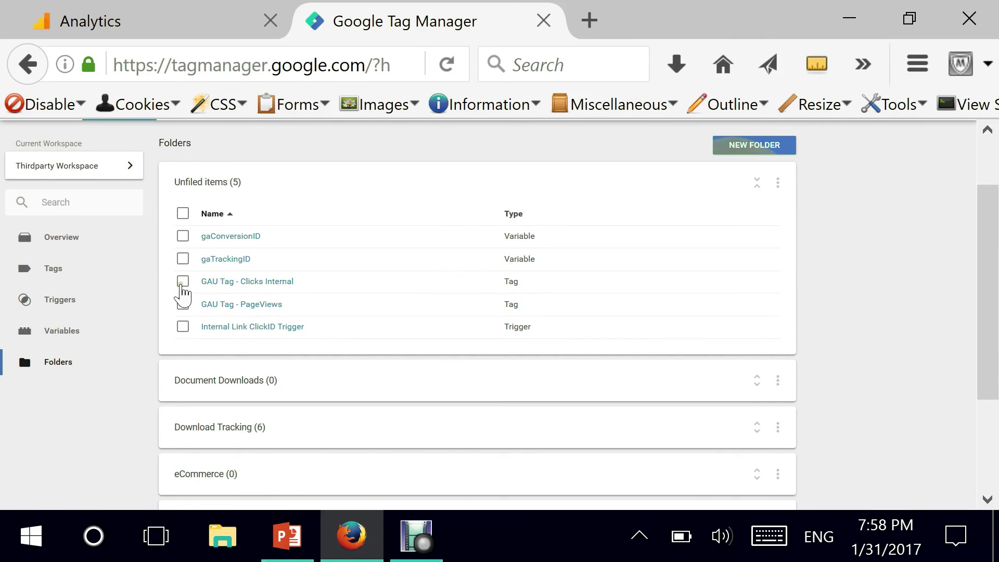
left_click(184, 283)
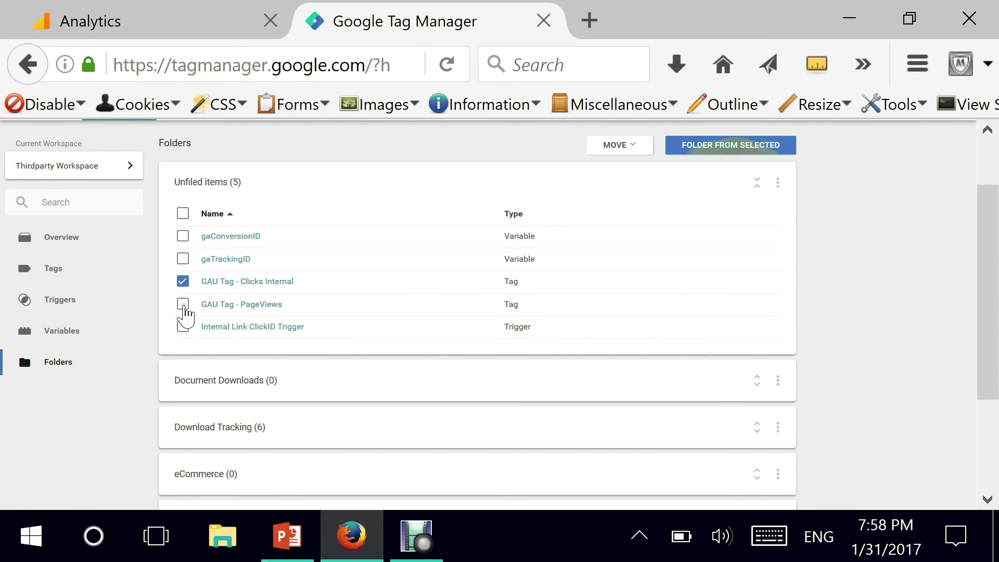
left_click(184, 307)
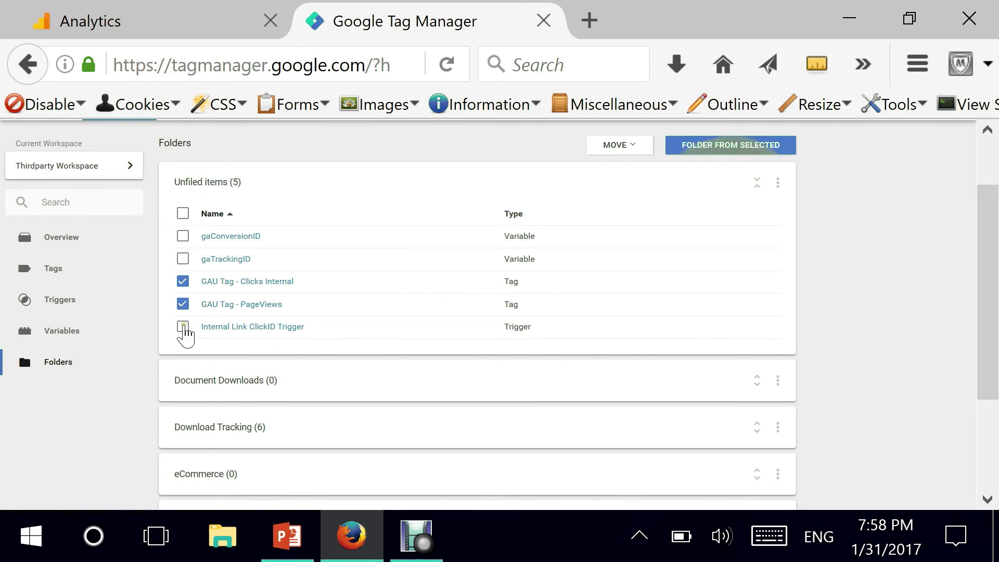
left_click(183, 327)
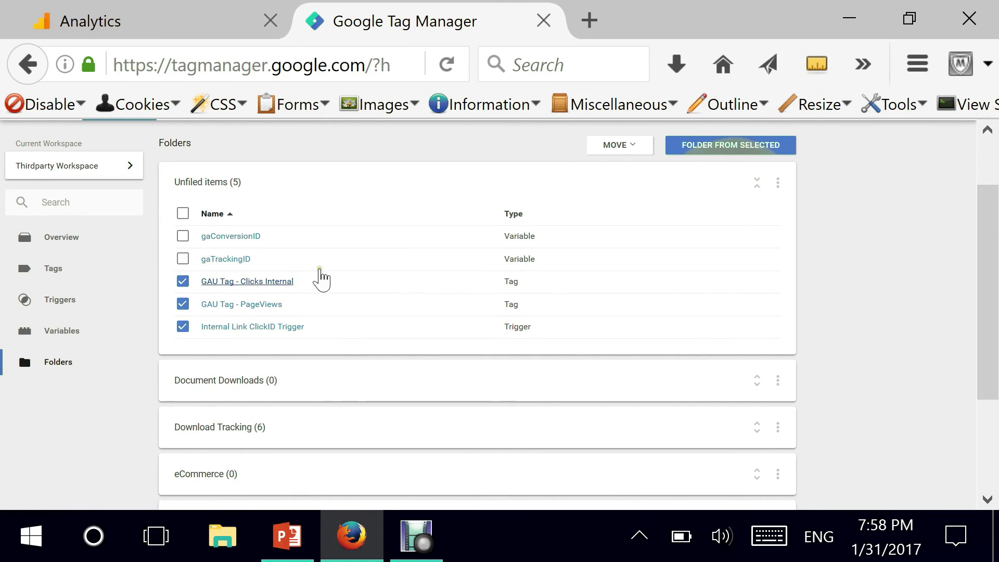
left_click(637, 149)
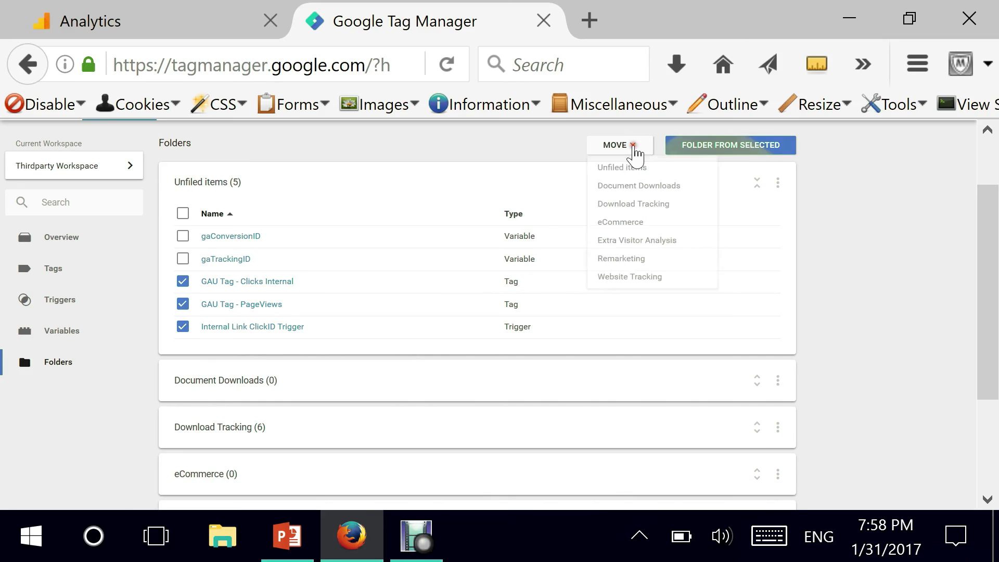
left_click(635, 277)
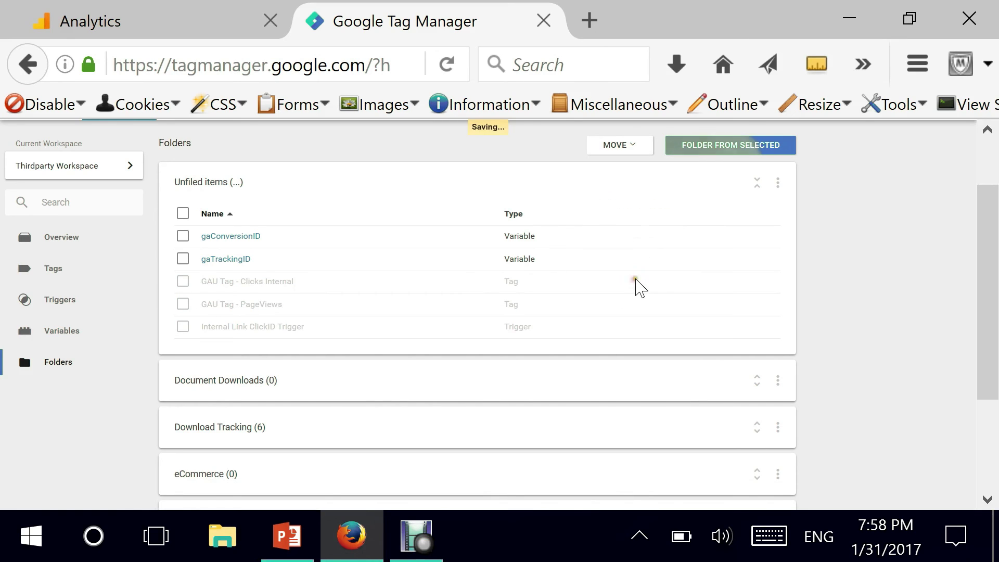